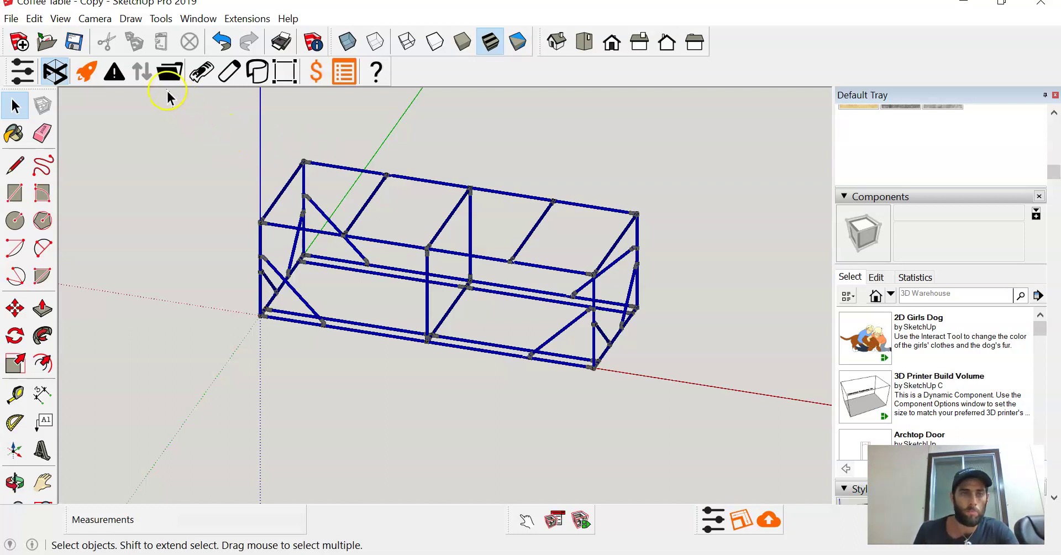
Insert the D-HDPEW-4812 decking panel from the library's 5. Decking folder into the model beside the table frame
{"action": "left_click", "coordinate": [171, 71]}
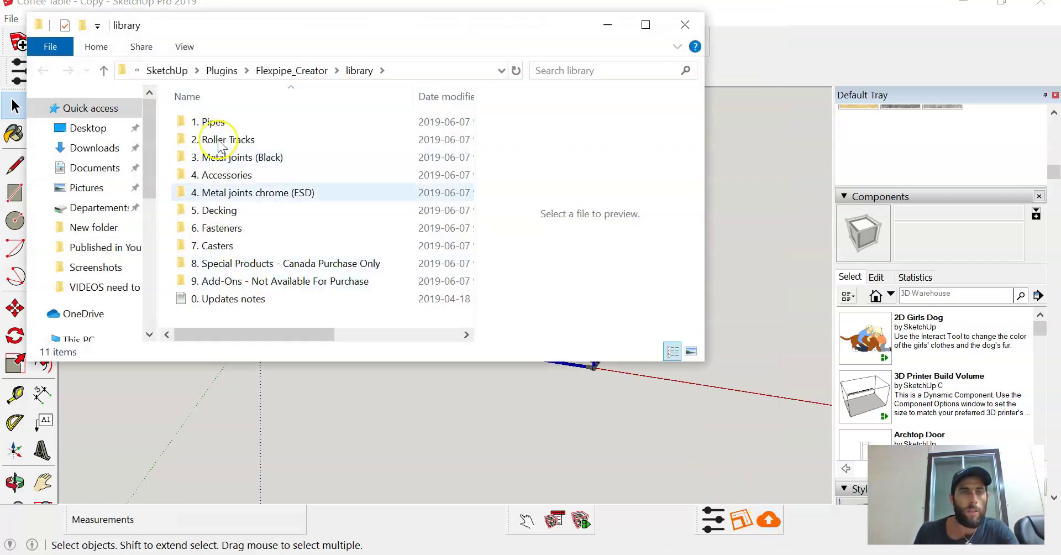
{"action": "double_click", "coordinate": [212, 211]}
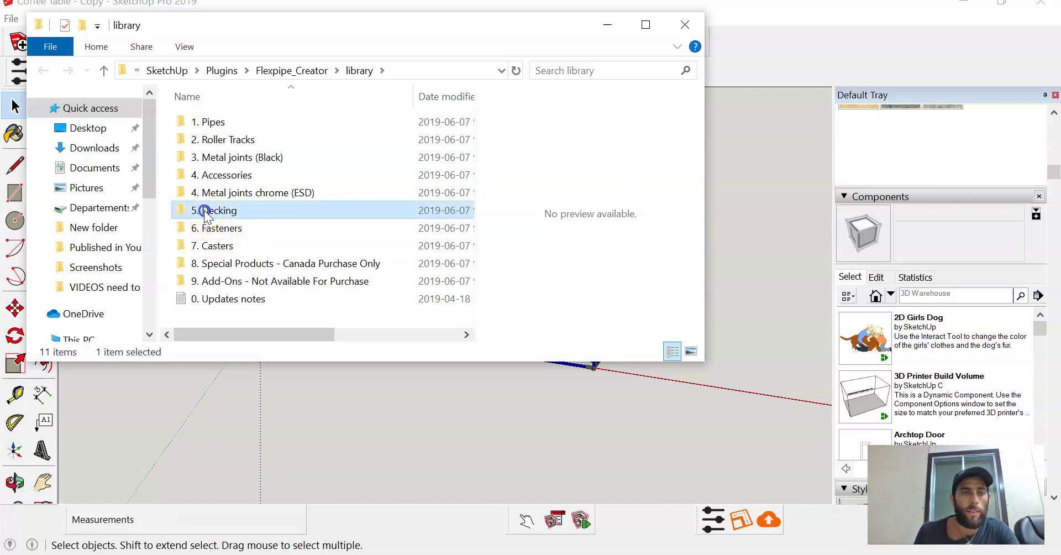
{"action": "left_click_drag", "start_coordinate": [469, 147], "coordinate": [471, 232]}
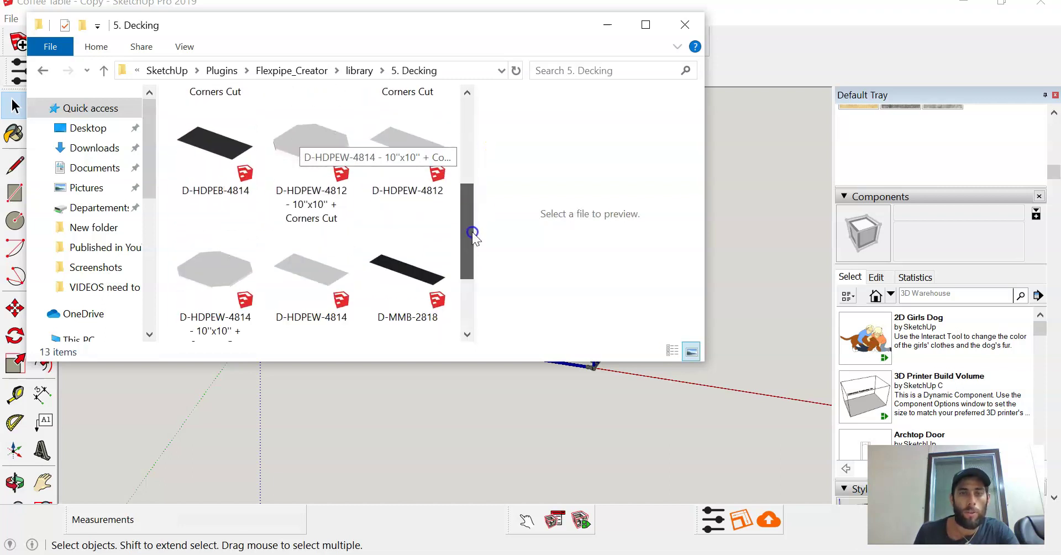
{"action": "mouse_move", "coordinate": [393, 142]}
{"action": "left_mouse_down"}
{"action": "mouse_move", "coordinate": [466, 156]}
{"action": "mouse_move", "coordinate": [771, 406]}
{"action": "mouse_move", "coordinate": [675, 425]}
{"action": "left_mouse_up"}
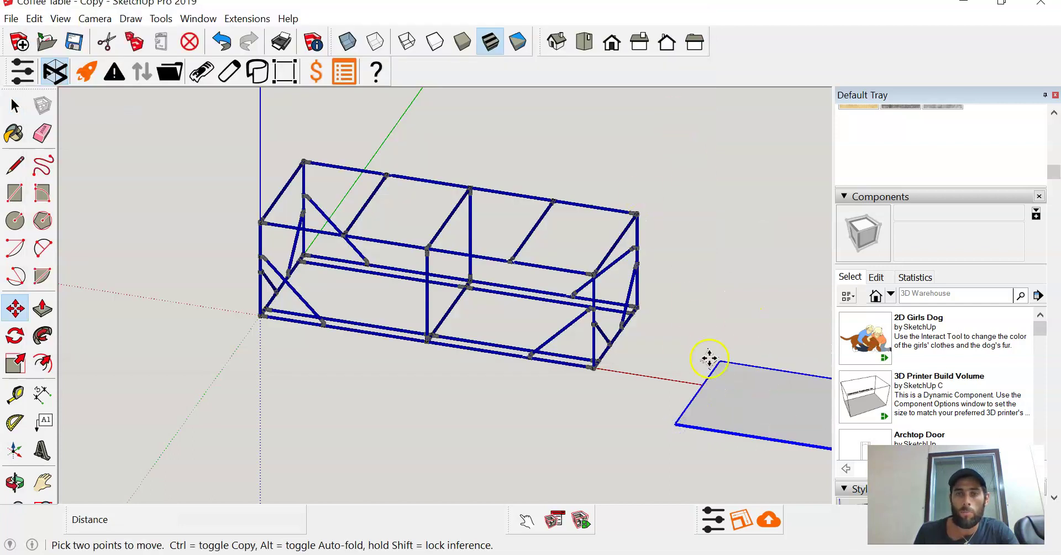
Move the decking panel by its lower corner onto the top of the joint at the frame's front corner near the origin
{"action": "scroll", "coordinate": [663, 364], "scroll_direction": "up", "scroll_amount": 8}
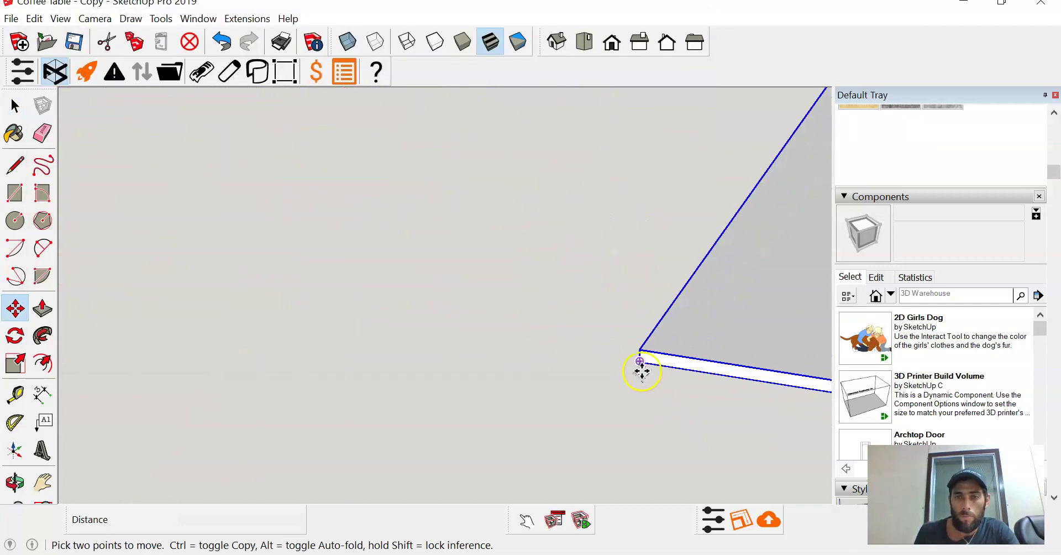
{"action": "left_click", "coordinate": [641, 371]}
{"action": "scroll", "coordinate": [670, 367], "scroll_direction": "down", "scroll_amount": 8}
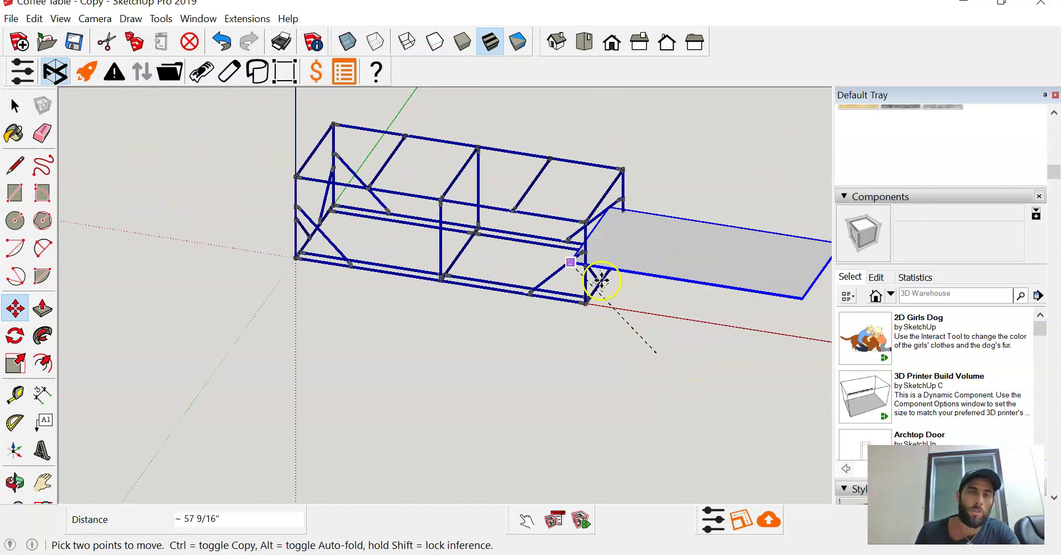
{"action": "scroll", "coordinate": [293, 166], "scroll_direction": "up", "scroll_amount": 10}
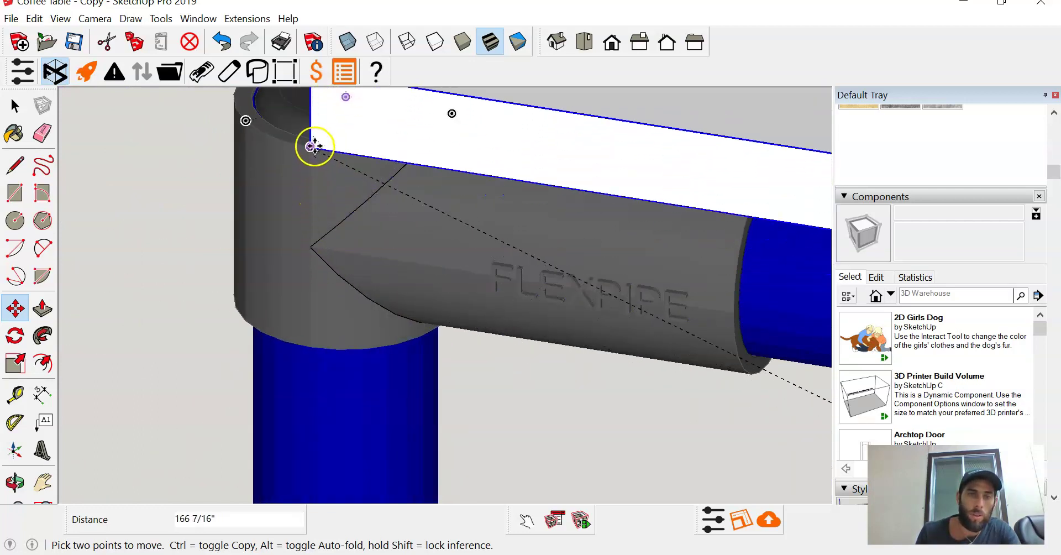
{"action": "scroll", "coordinate": [440, 208], "scroll_direction": "down", "scroll_amount": 5}
{"action": "middle_click_drag", "start_coordinate": [440, 209], "coordinate": [516, 213]}
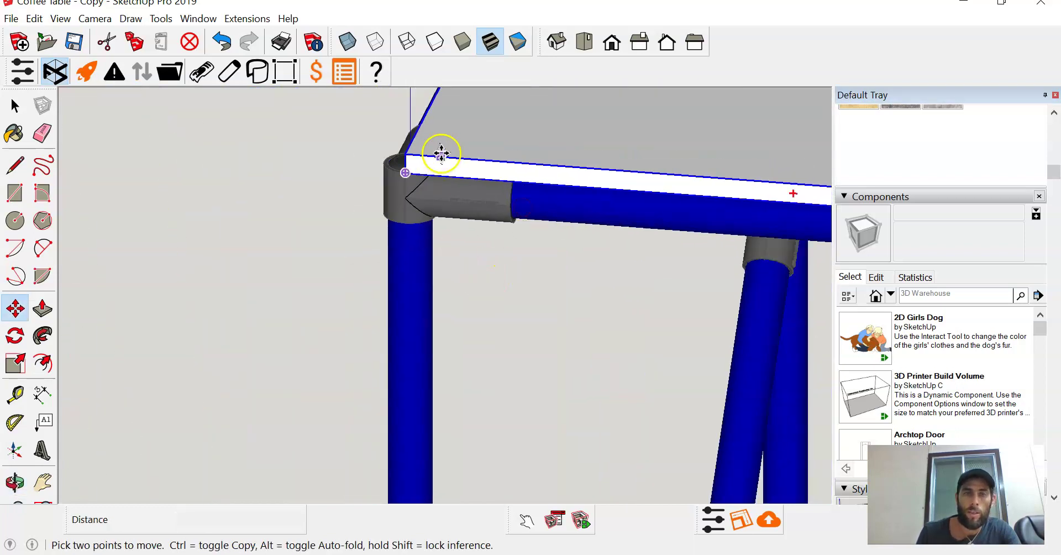
Shift the decking panel 5/8" outward along the red axis at the frame corner near the origin
{"action": "left_click", "coordinate": [320, 243]}
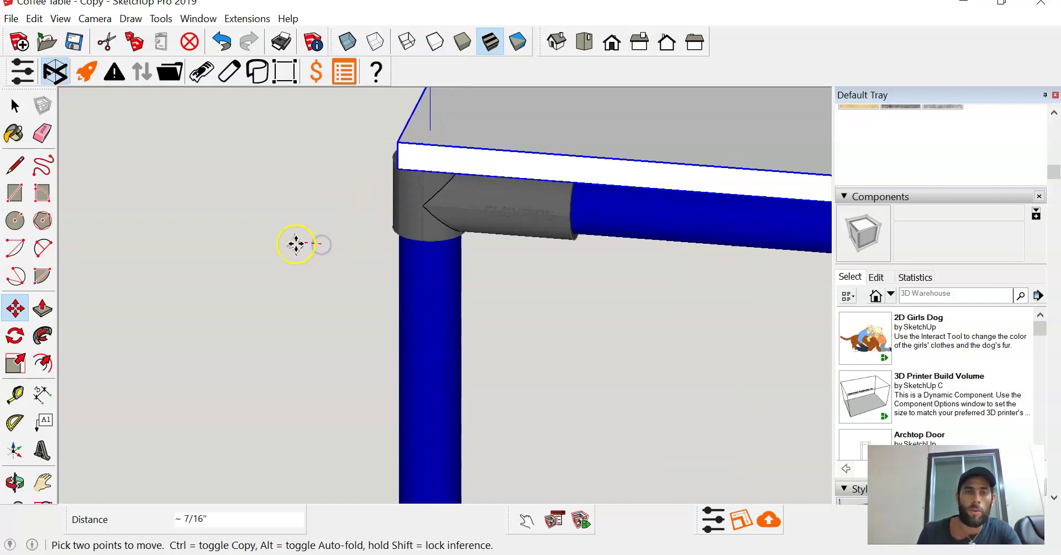
{"action": "type", "text": "5"}
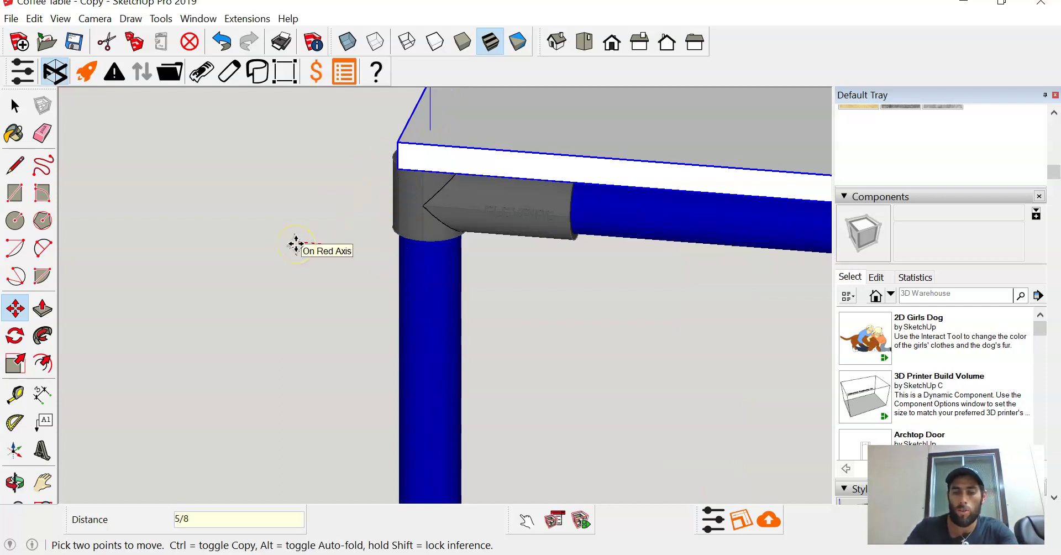
{"action": "type", "text": "/8"}
{"action": "key", "text": "Return"}
{"action": "key", "text": "space"}
{"action": "left_click", "coordinate": [295, 243]}
Examine how the decking panel sits on the frame's corner joint and how far it reaches along the frame
{"action": "middle_click_drag", "start_coordinate": [296, 245], "coordinate": [391, 265]}
{"action": "middle_click_drag", "start_coordinate": [304, 282], "coordinate": [383, 287]}
{"action": "scroll", "coordinate": [495, 206], "scroll_direction": "up", "scroll_amount": 5}
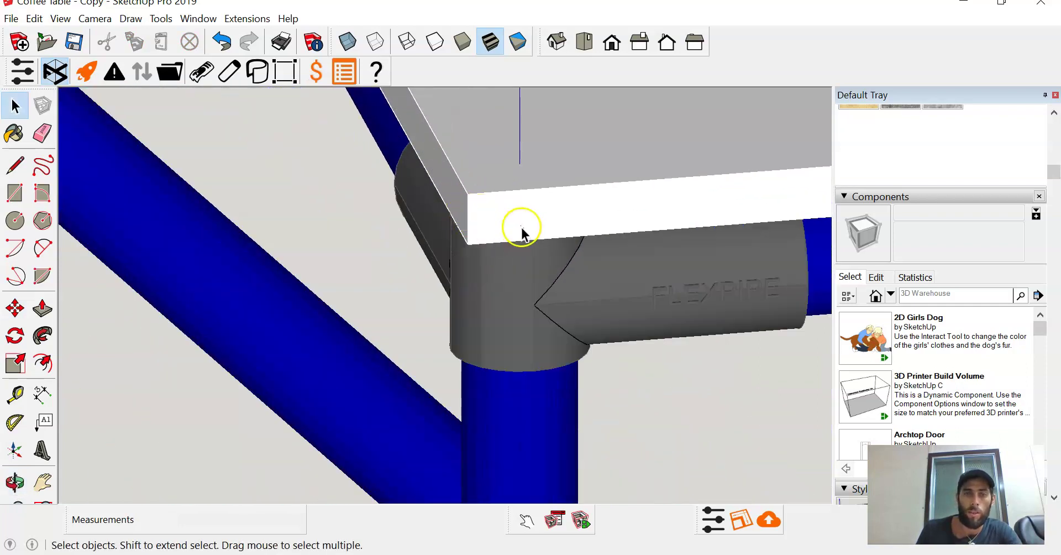
{"action": "scroll", "coordinate": [520, 226], "scroll_direction": "down", "scroll_amount": 10}
{"action": "middle_click_drag", "start_coordinate": [464, 270], "coordinate": [348, 289]}
{"action": "scroll", "coordinate": [596, 208], "scroll_direction": "up", "scroll_amount": 3}
{"action": "scroll", "coordinate": [450, 235], "scroll_direction": "up", "scroll_amount": 3}
{"action": "middle_click_drag", "start_coordinate": [451, 234], "coordinate": [536, 277]}
{"action": "scroll", "coordinate": [603, 360], "scroll_direction": "down", "scroll_amount": 2}
{"action": "middle_click_drag", "start_coordinate": [603, 360], "coordinate": [613, 310]}
{"action": "scroll", "coordinate": [535, 263], "scroll_direction": "up", "scroll_amount": 3}
Stretch the decking panel by moving its short end over the uncovered part of the frame to the far corner joint
{"action": "double_click", "coordinate": [524, 245]}
{"action": "scroll", "coordinate": [539, 282], "scroll_direction": "down", "scroll_amount": 4}
{"action": "left_click_drag", "start_coordinate": [535, 133], "coordinate": [629, 378]}
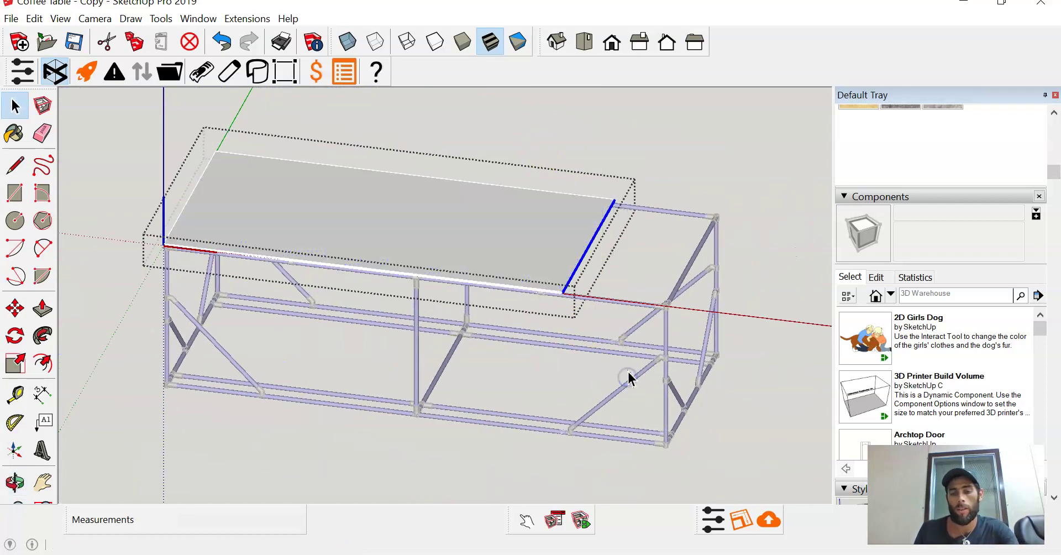
{"action": "key", "text": "m"}
{"action": "scroll", "coordinate": [575, 284], "scroll_direction": "up", "scroll_amount": 5}
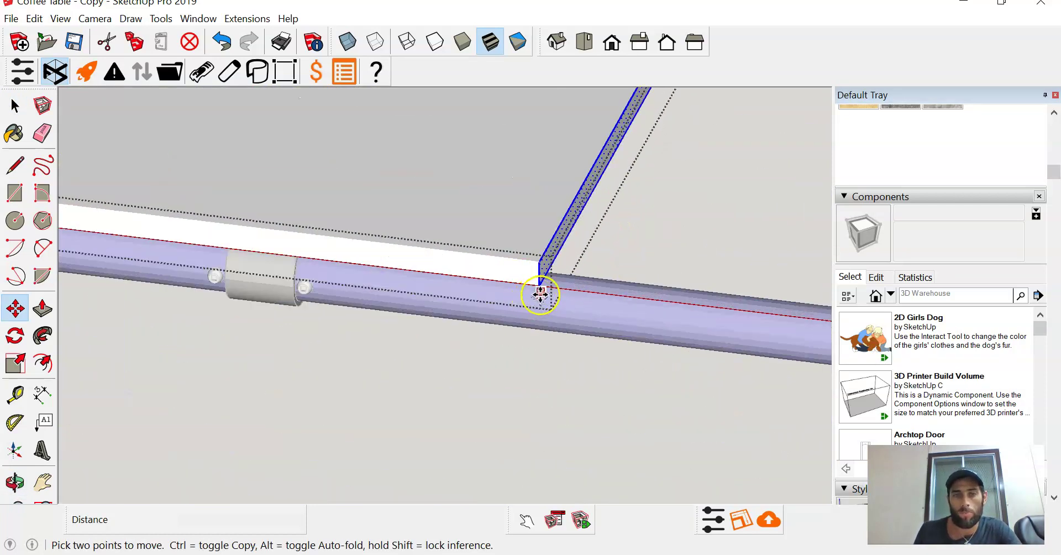
{"action": "left_click", "coordinate": [538, 290]}
{"action": "scroll", "coordinate": [539, 288], "scroll_direction": "down", "scroll_amount": 4}
{"action": "left_click", "coordinate": [531, 289]}
{"action": "scroll", "coordinate": [634, 308], "scroll_direction": "down", "scroll_amount": 4}
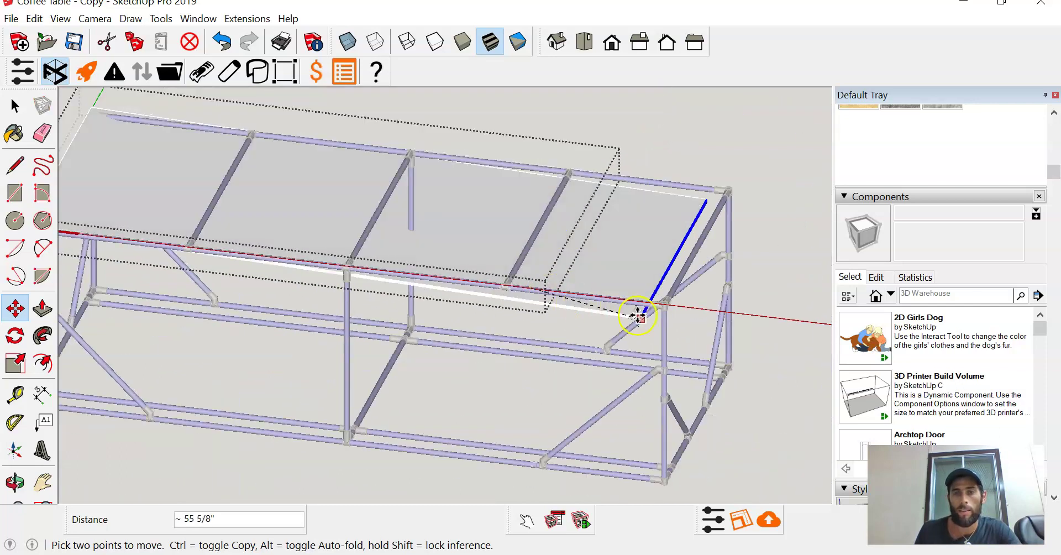
{"action": "scroll", "coordinate": [663, 300], "scroll_direction": "up", "scroll_amount": 7}
{"action": "scroll", "coordinate": [683, 286], "scroll_direction": "down", "scroll_amount": 6}
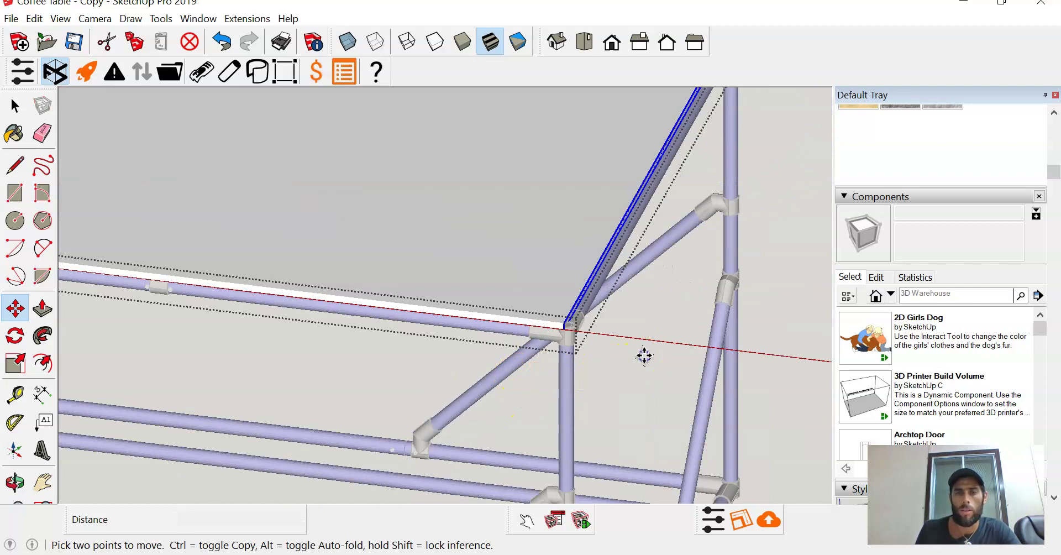
Extend the decking panel's far end another 5/8" along the red axis and leave component editing
{"action": "type", "text": "5/8"}
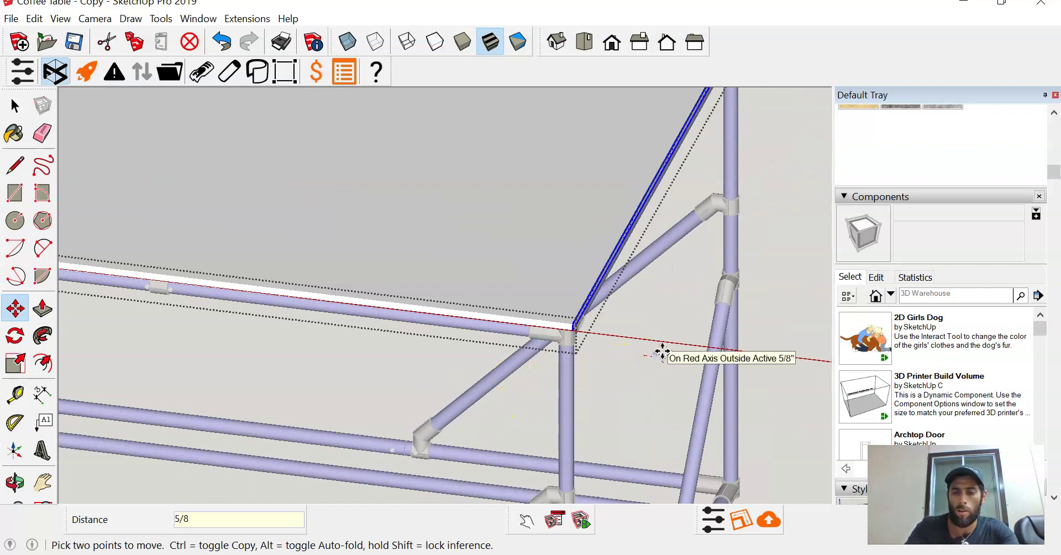
{"action": "key", "text": "Return"}
{"action": "key", "text": "space"}
{"action": "left_click", "coordinate": [662, 350]}
{"action": "scroll", "coordinate": [674, 338], "scroll_direction": "down", "scroll_amount": 6}
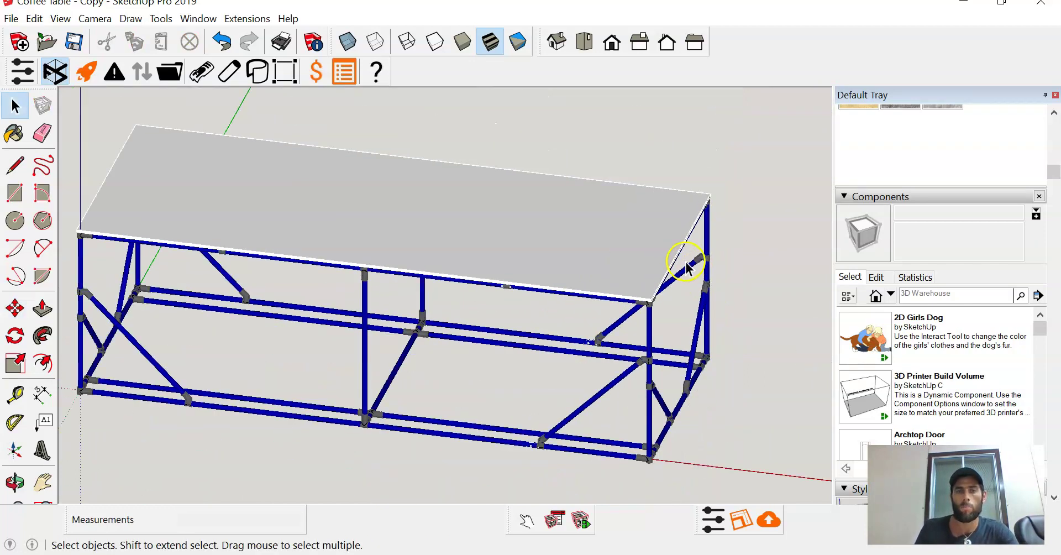
{"action": "scroll", "coordinate": [608, 254], "scroll_direction": "down", "scroll_amount": 5}
{"action": "middle_click_drag", "start_coordinate": [563, 244], "coordinate": [486, 287]}
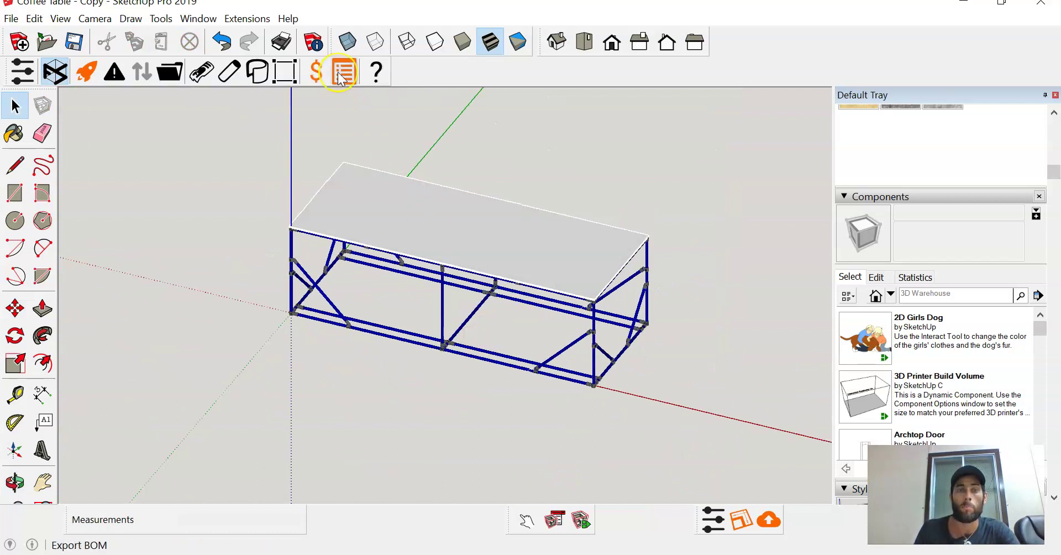
Try to export the table's bill of materials to a BOM file
{"action": "left_click", "coordinate": [339, 72]}
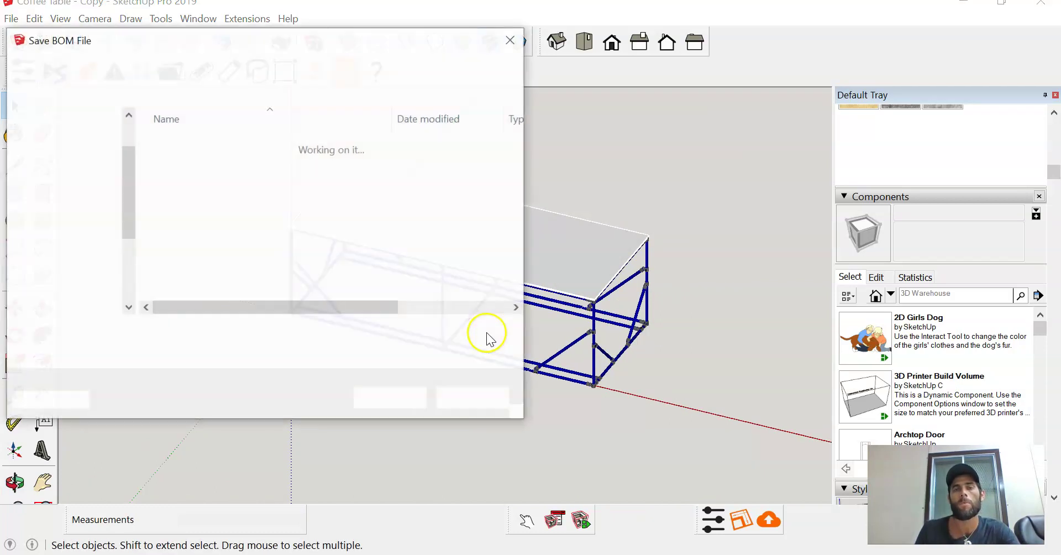
{"action": "left_click", "coordinate": [389, 398]}
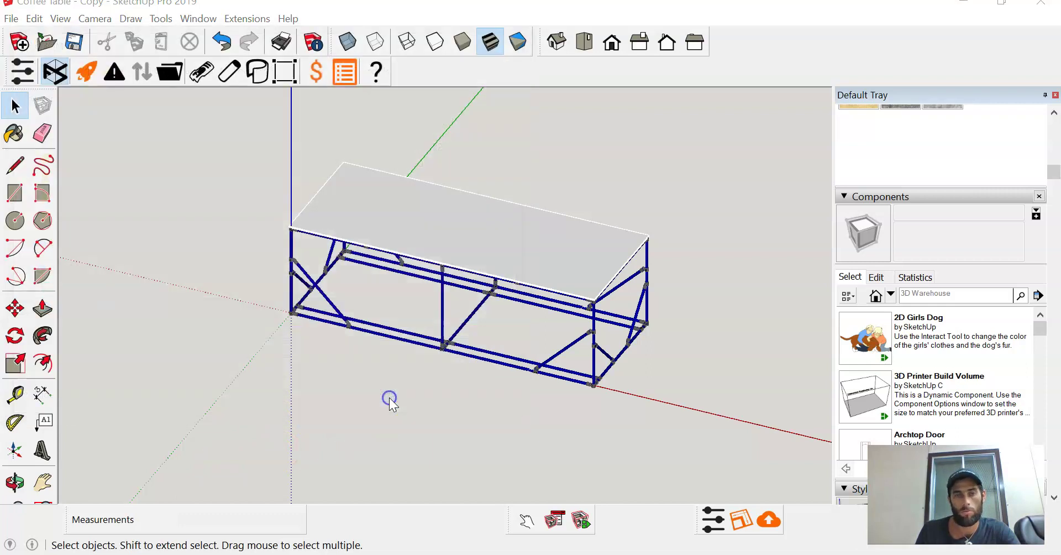
{"action": "left_click", "coordinate": [439, 320]}
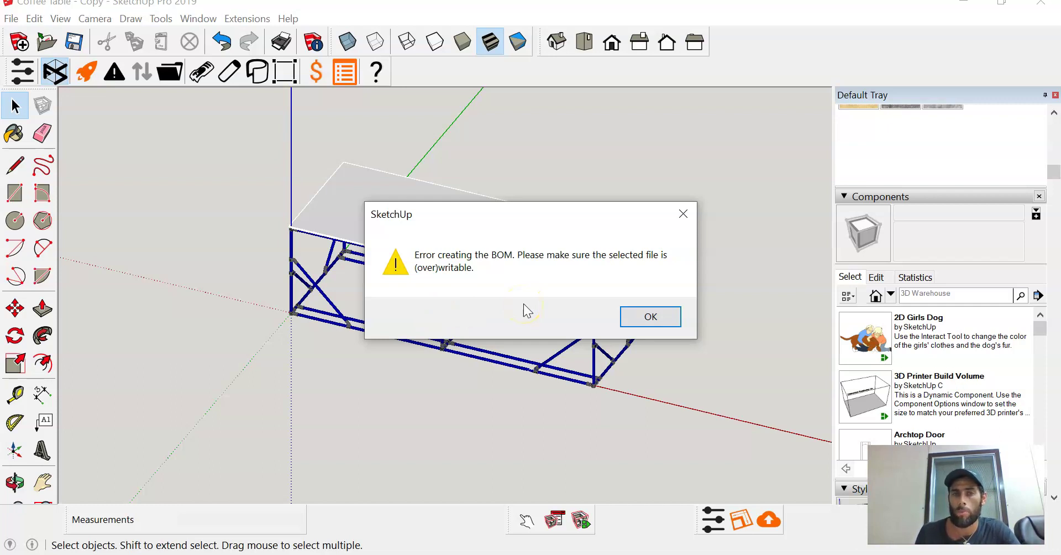
{"action": "left_click", "coordinate": [657, 319]}
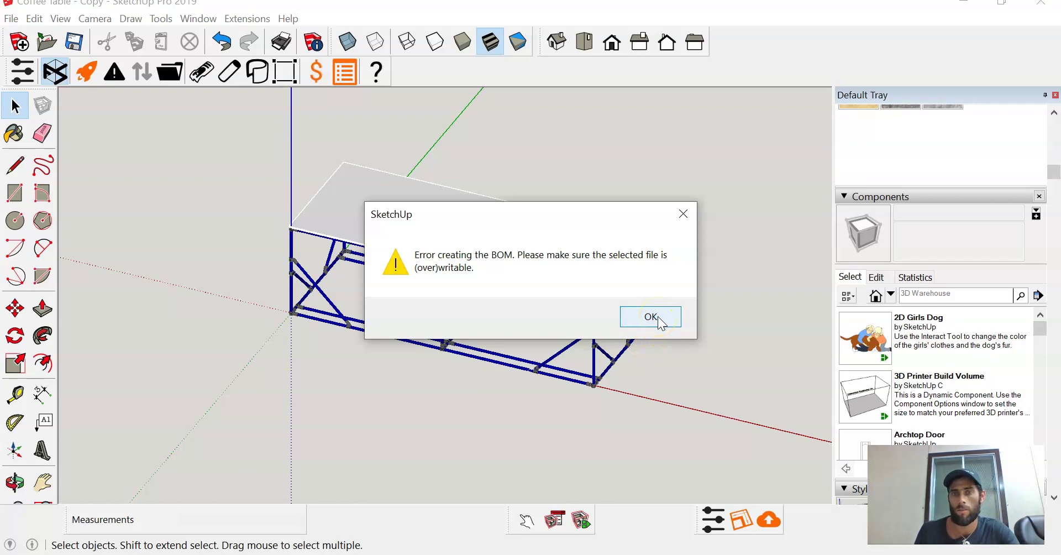
{"action": "left_click", "coordinate": [658, 319]}
Undo the stretching of the decking panel's far end and leave component editing
{"action": "middle_click_drag", "start_coordinate": [737, 260], "coordinate": [576, 237]}
{"action": "scroll", "coordinate": [426, 239], "scroll_direction": "up", "scroll_amount": 3}
{"action": "left_click", "coordinate": [429, 265]}
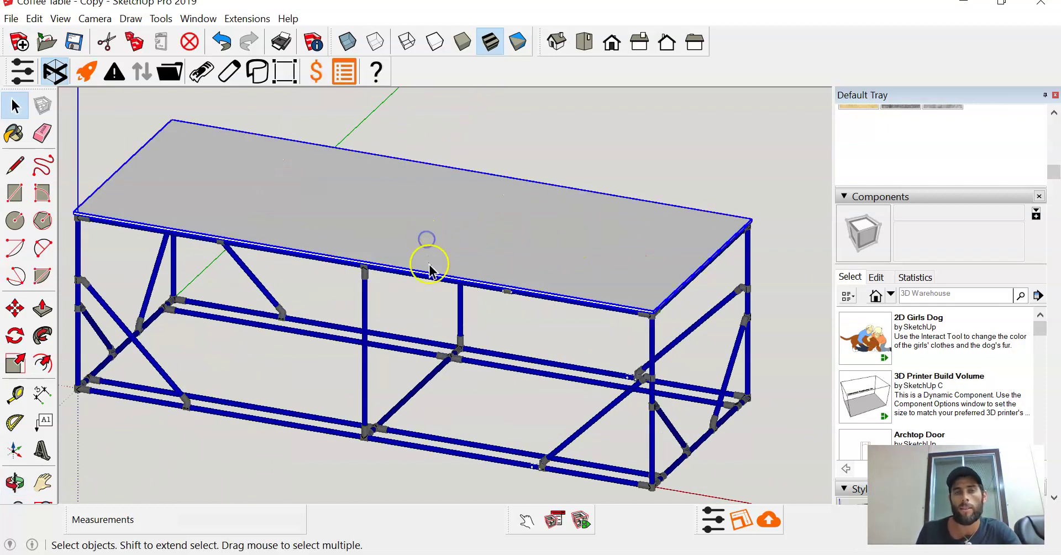
{"action": "scroll", "coordinate": [432, 298], "scroll_direction": "down", "scroll_amount": 2}
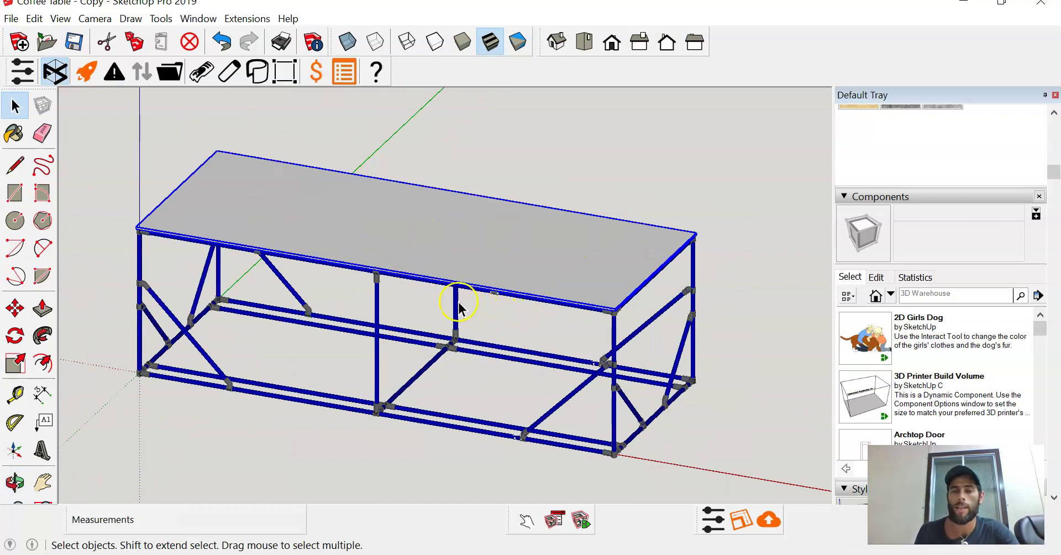
{"action": "scroll", "coordinate": [442, 299], "scroll_direction": "down", "scroll_amount": 3}
{"action": "middle_click_drag", "start_coordinate": [433, 289], "coordinate": [450, 314]}
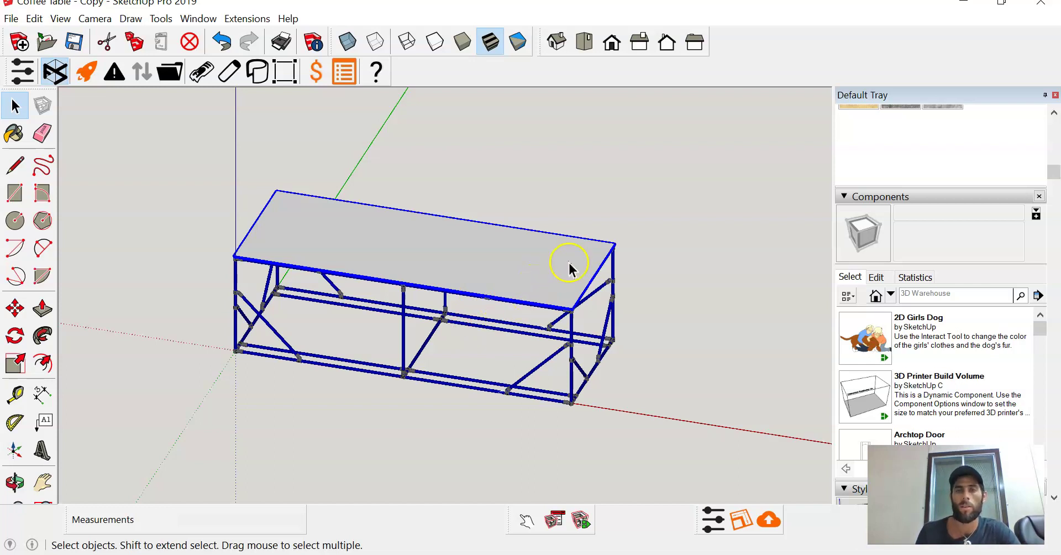
{"action": "double_click", "coordinate": [596, 248]}
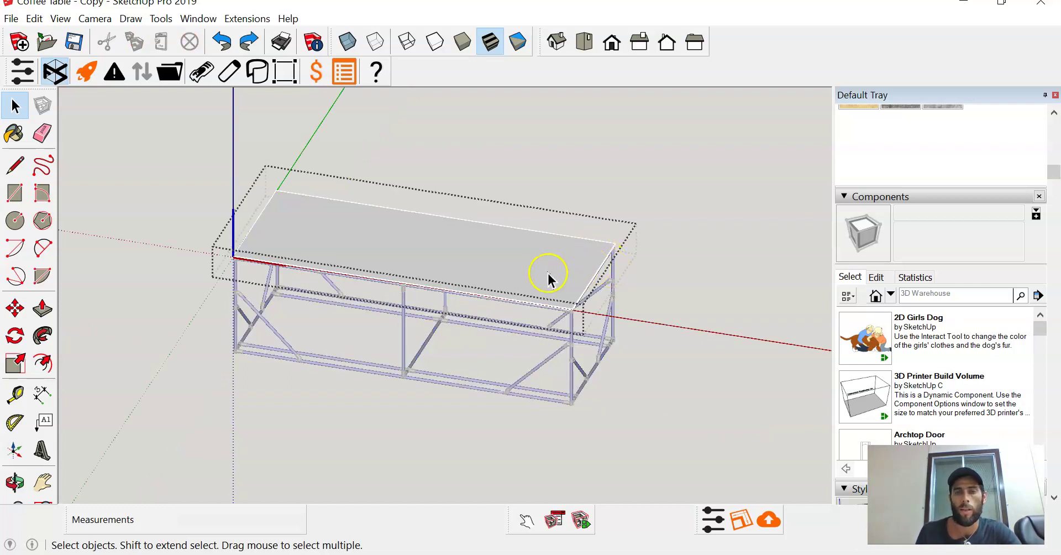
{"action": "scroll", "coordinate": [550, 273], "scroll_direction": "up", "scroll_amount": 3}
{"action": "key", "text": "ctrl+z"}
{"action": "left_click", "coordinate": [611, 190]}
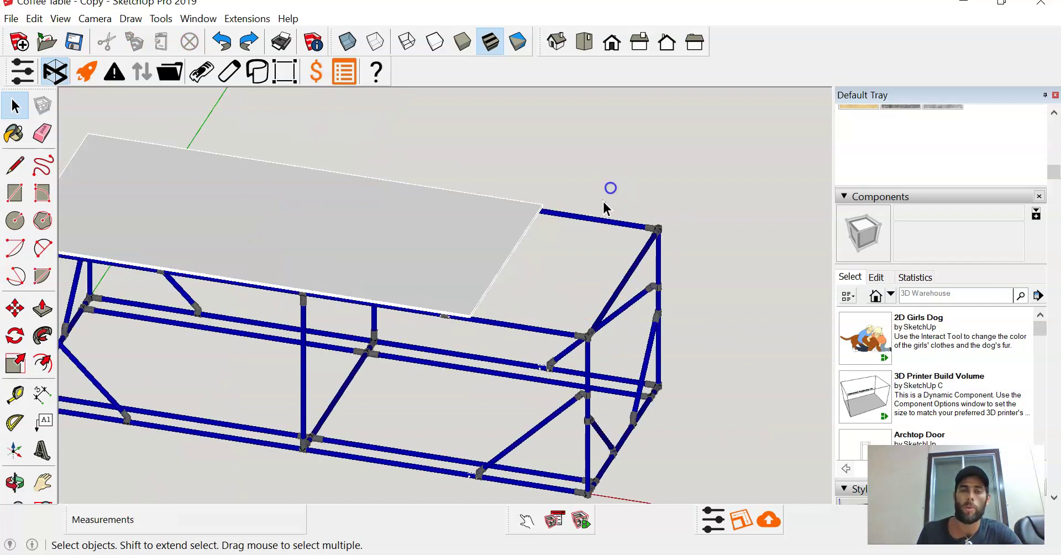
{"action": "scroll", "coordinate": [534, 260], "scroll_direction": "down", "scroll_amount": 3}
{"action": "key", "text": "ctrl+y"}
{"action": "left_click", "coordinate": [558, 265]}
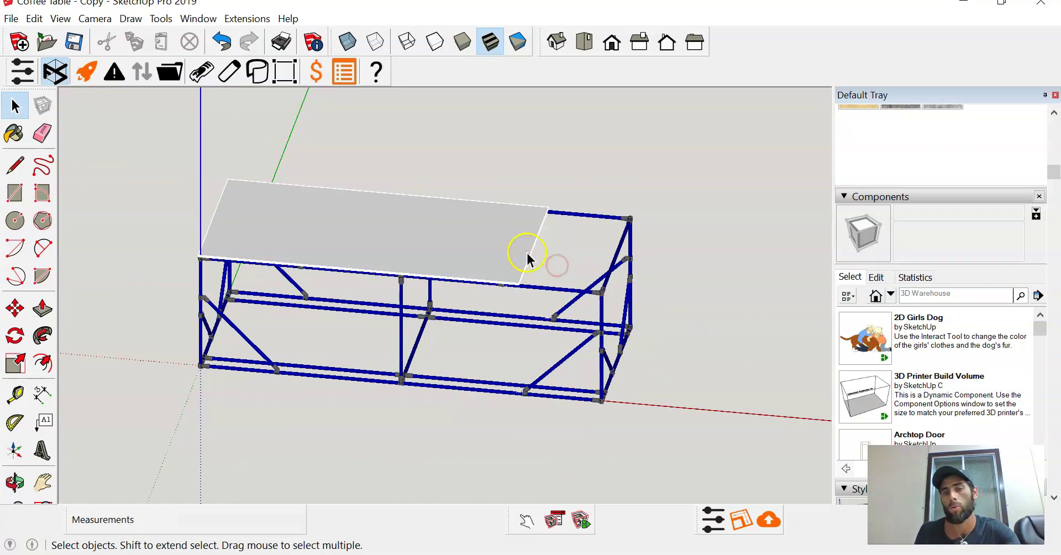
{"action": "left_click", "coordinate": [617, 286]}
{"action": "scroll", "coordinate": [450, 272], "scroll_direction": "up", "scroll_amount": 2}
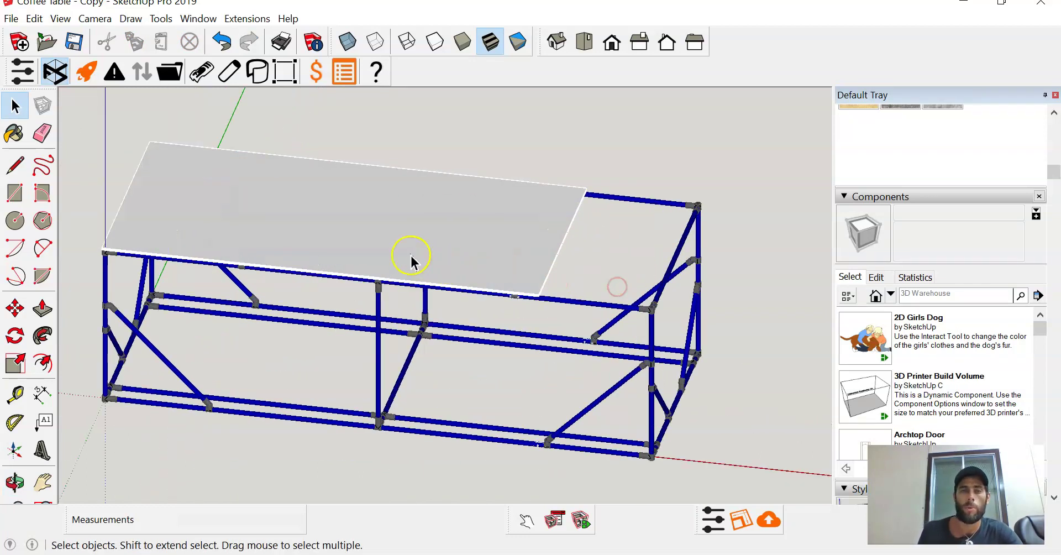
Copy the decking panel by its lower corner along the red axis, placing the copy end to end with the original
{"action": "left_click", "coordinate": [379, 243]}
{"action": "key", "text": "m"}
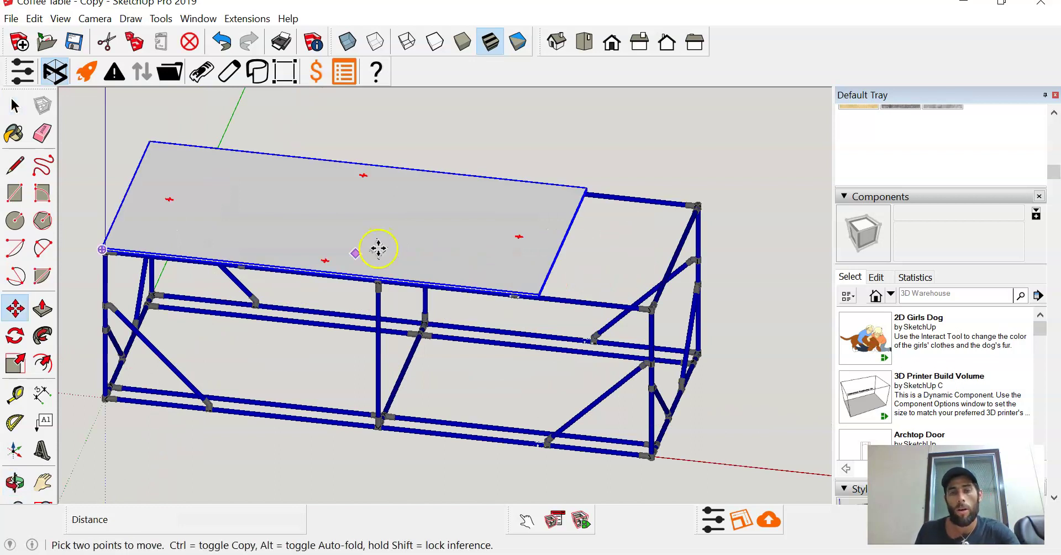
{"action": "scroll", "coordinate": [178, 244], "scroll_direction": "up", "scroll_amount": 6}
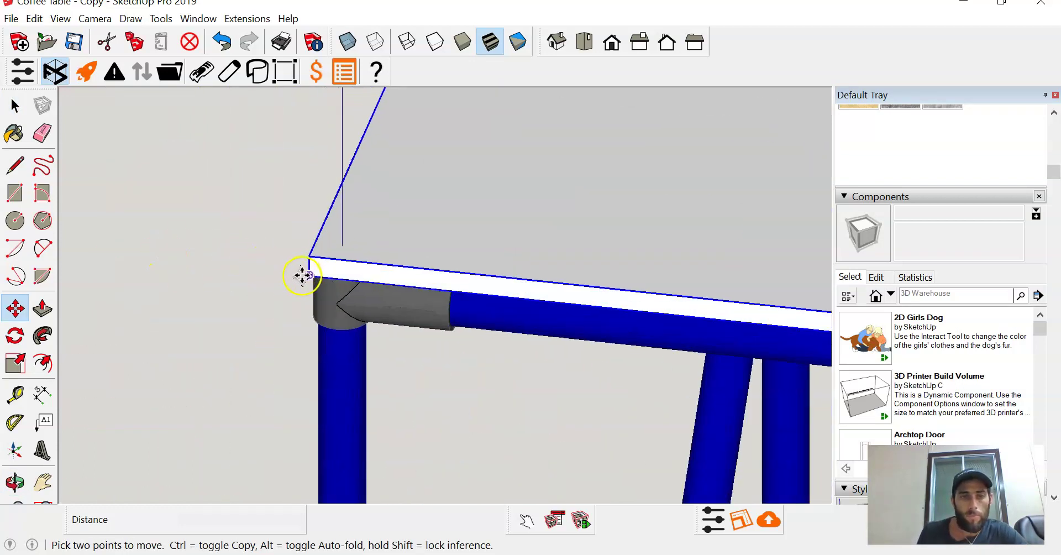
{"action": "left_click", "coordinate": [307, 274]}
{"action": "key", "text": "ctrl"}
{"action": "scroll", "coordinate": [221, 279], "scroll_direction": "down", "scroll_amount": 4}
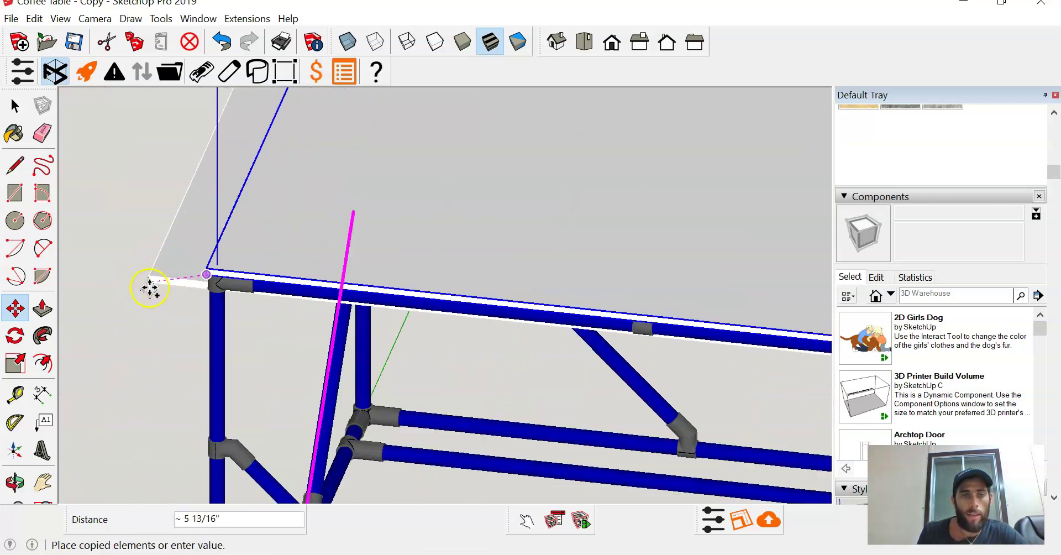
{"action": "scroll", "coordinate": [178, 291], "scroll_direction": "down", "scroll_amount": 5}
{"action": "scroll", "coordinate": [516, 279], "scroll_direction": "up", "scroll_amount": 6}
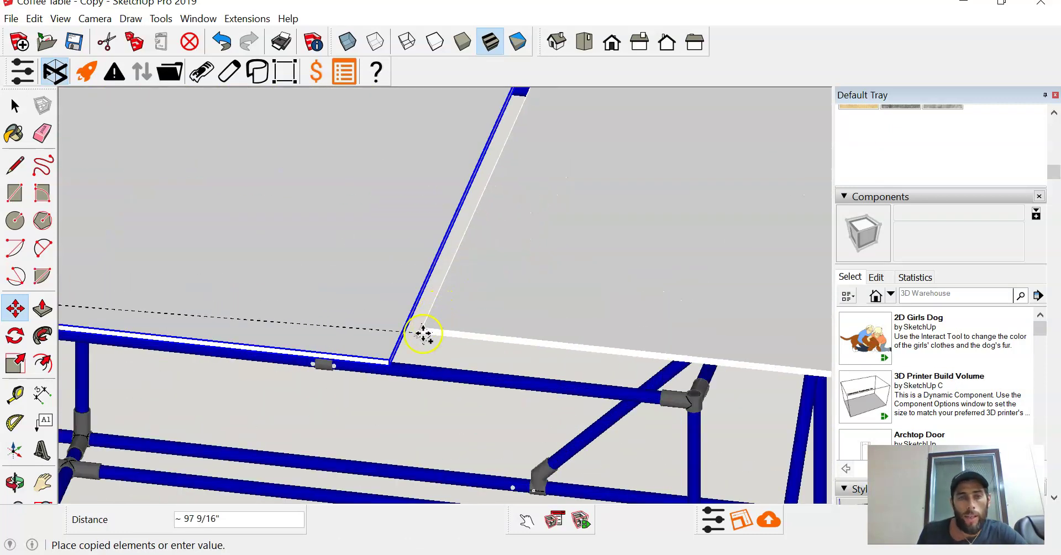
{"action": "scroll", "coordinate": [429, 321], "scroll_direction": "up", "scroll_amount": 4}
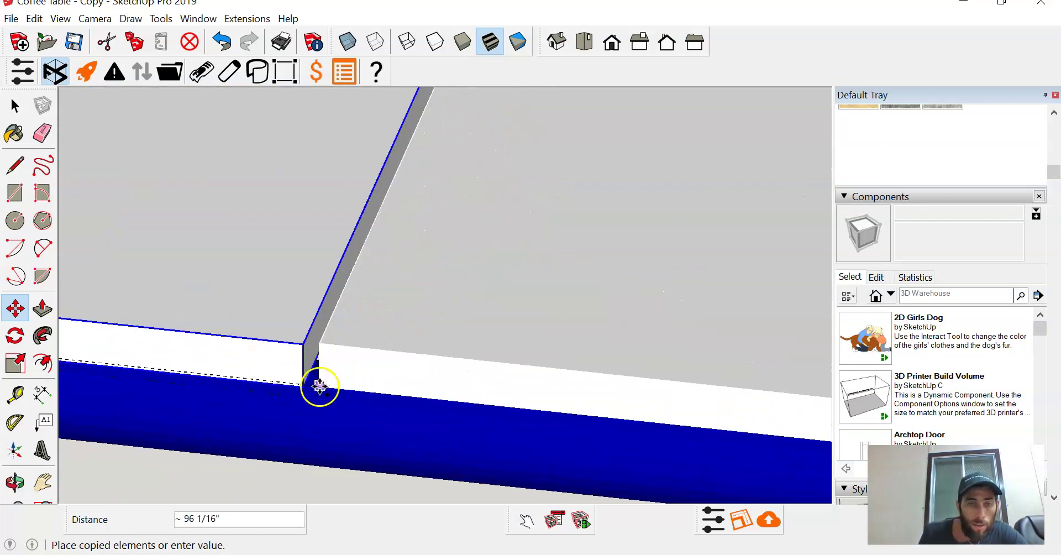
{"action": "key", "text": "Escape"}
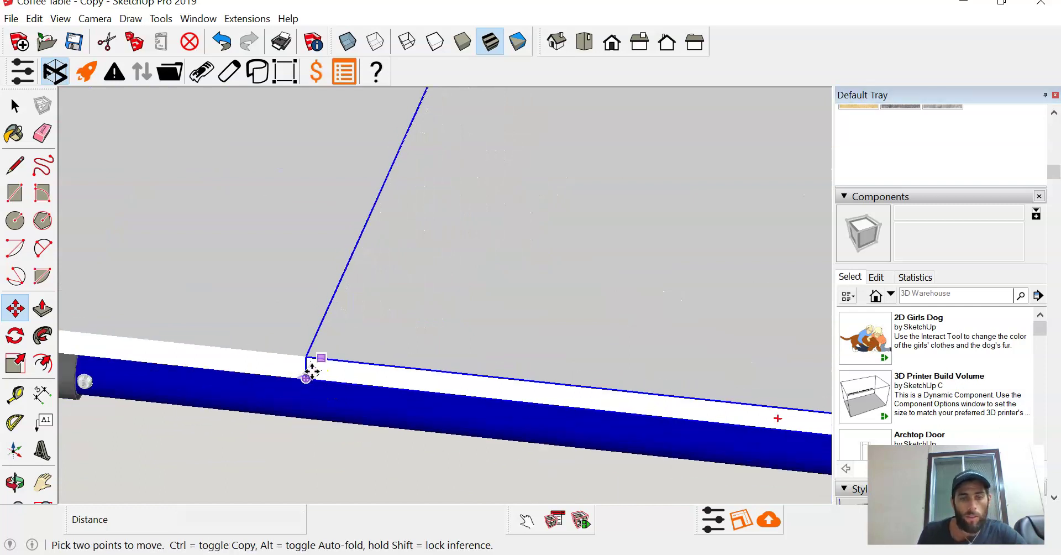
{"action": "scroll", "coordinate": [308, 373], "scroll_direction": "down", "scroll_amount": 8}
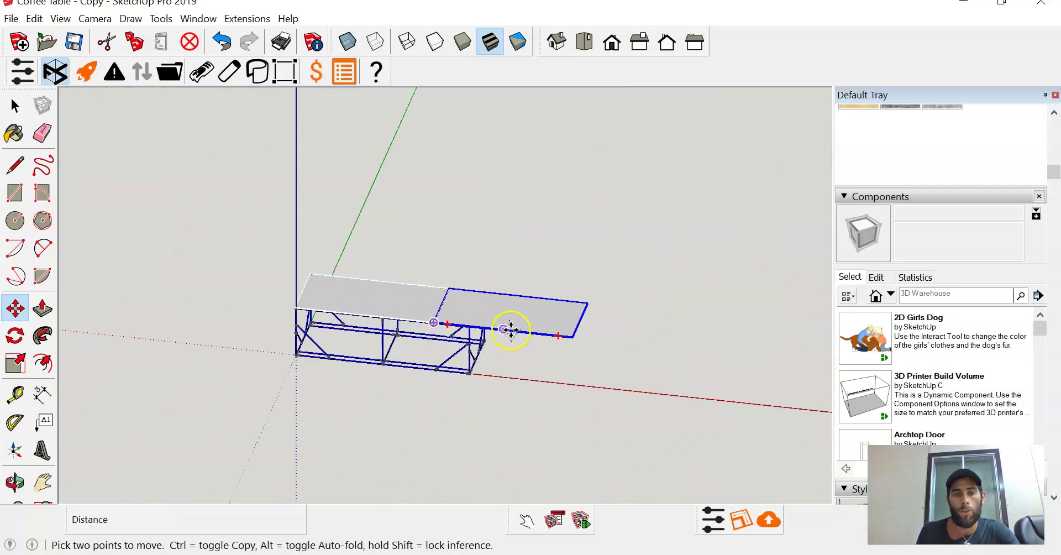
{"action": "key", "text": "space"}
{"action": "scroll", "coordinate": [471, 315], "scroll_direction": "up", "scroll_amount": 5}
{"action": "right_click", "coordinate": [475, 329]}
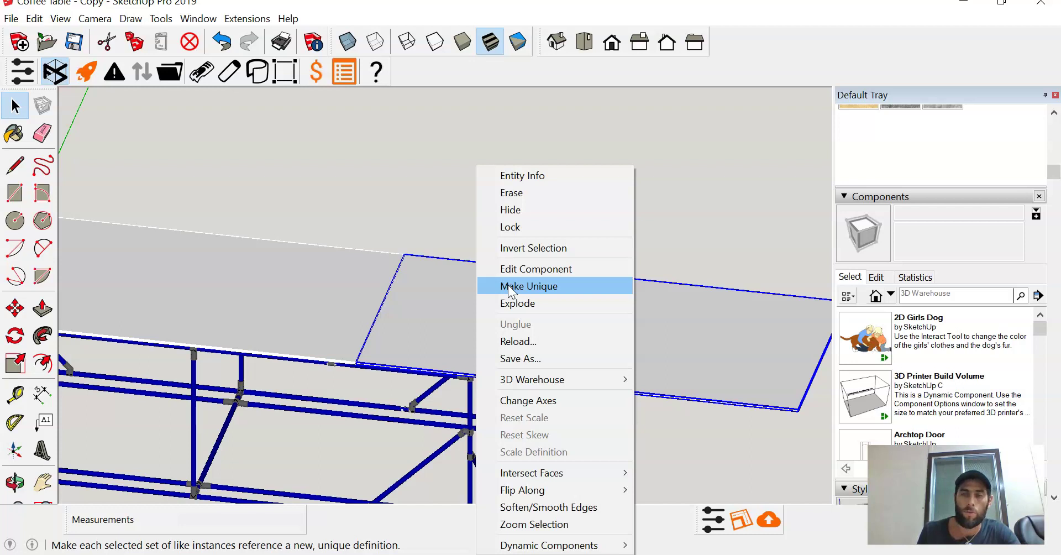
{"action": "left_click", "coordinate": [661, 164]}
{"action": "scroll", "coordinate": [542, 272], "scroll_direction": "down", "scroll_amount": 5}
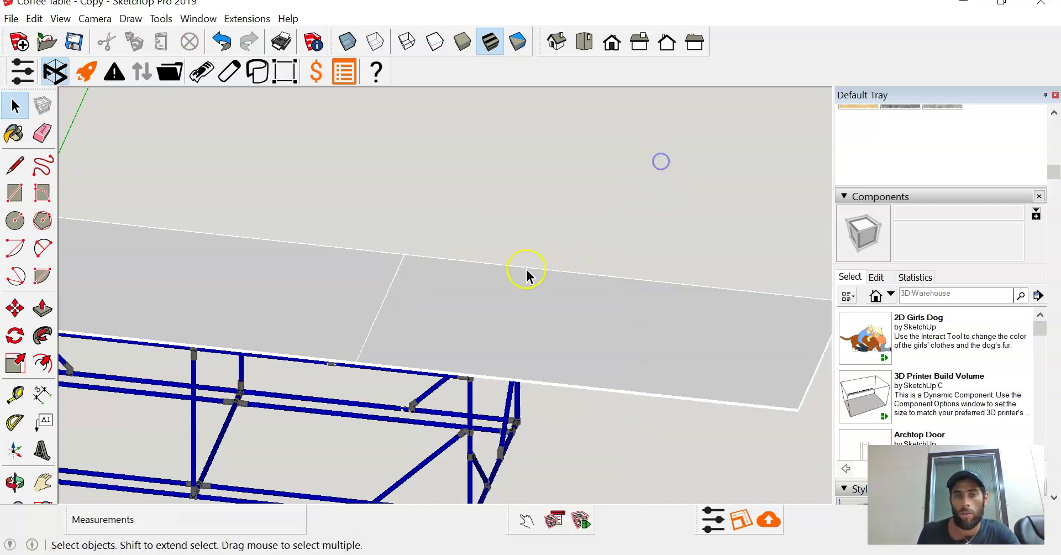
{"action": "scroll", "coordinate": [426, 303], "scroll_direction": "down", "scroll_amount": 2}
{"action": "scroll", "coordinate": [588, 314], "scroll_direction": "down", "scroll_amount": 3}
{"action": "double_click", "coordinate": [594, 316]}
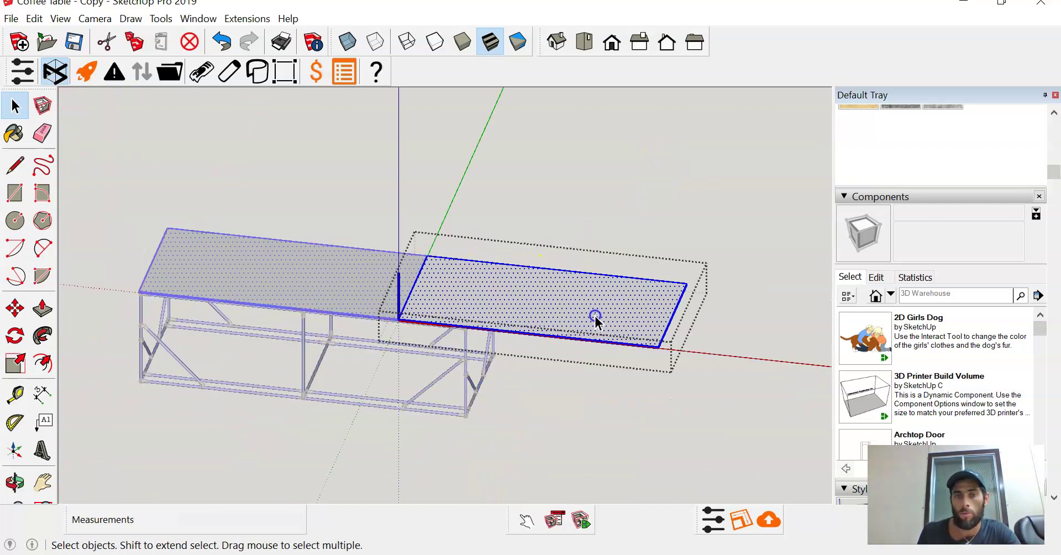
{"action": "left_click", "coordinate": [745, 408]}
{"action": "key", "text": "m"}
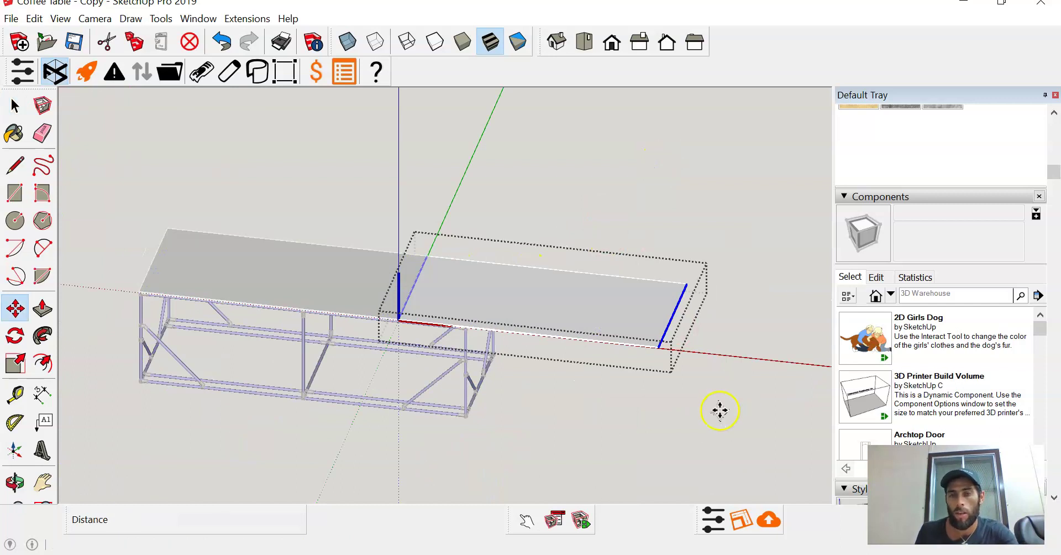
{"action": "left_click", "coordinate": [718, 408]}
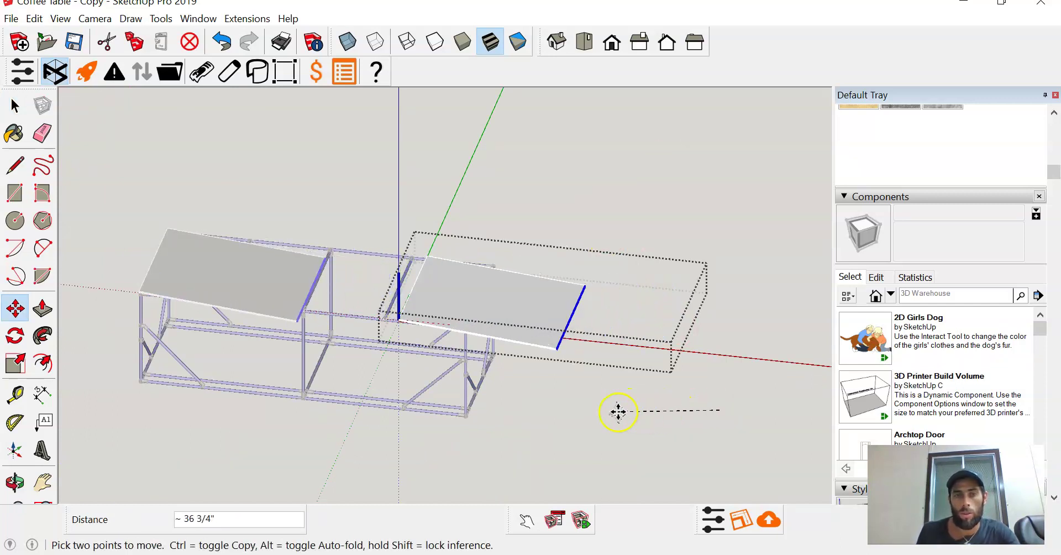
{"action": "key", "text": "Escape"}
{"action": "key", "text": "space"}
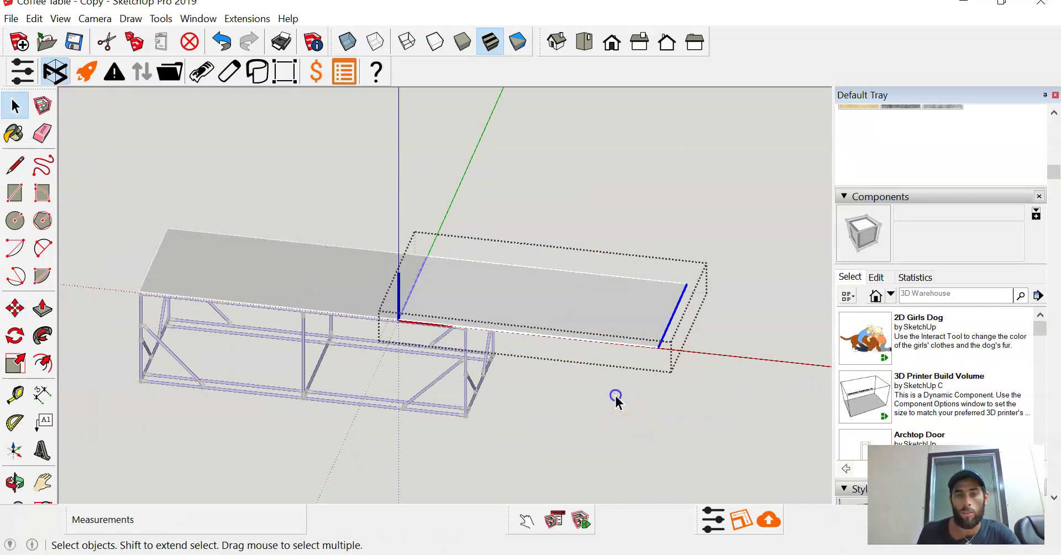
{"action": "left_click", "coordinate": [614, 396]}
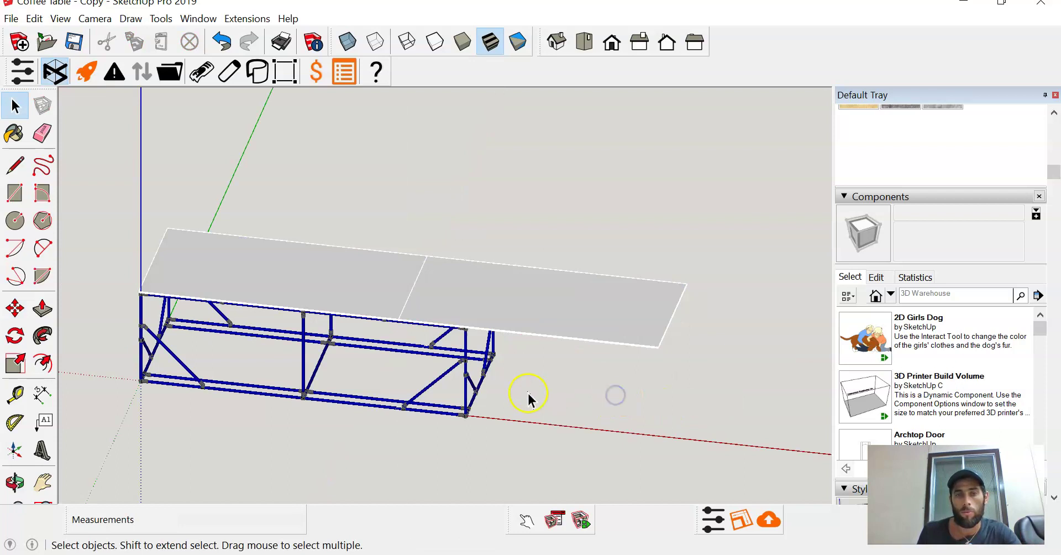
Make the copied decking panel that overhangs the table frame a unique component
{"action": "left_click", "coordinate": [479, 298]}
{"action": "scroll", "coordinate": [485, 300], "scroll_direction": "up", "scroll_amount": 3}
{"action": "right_click", "coordinate": [486, 300]}
{"action": "left_click", "coordinate": [520, 295]}
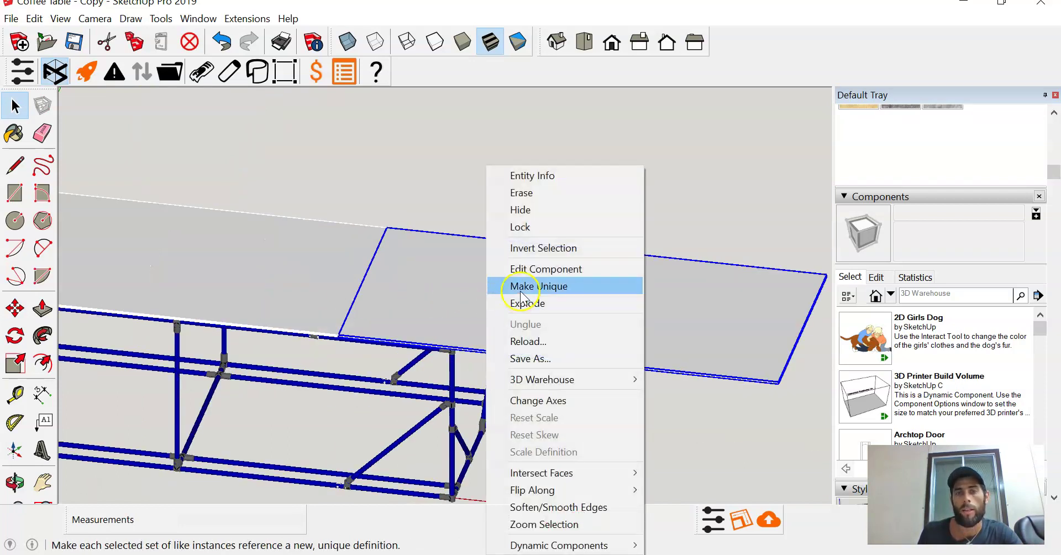
{"action": "scroll", "coordinate": [516, 297], "scroll_direction": "down", "scroll_amount": 4}
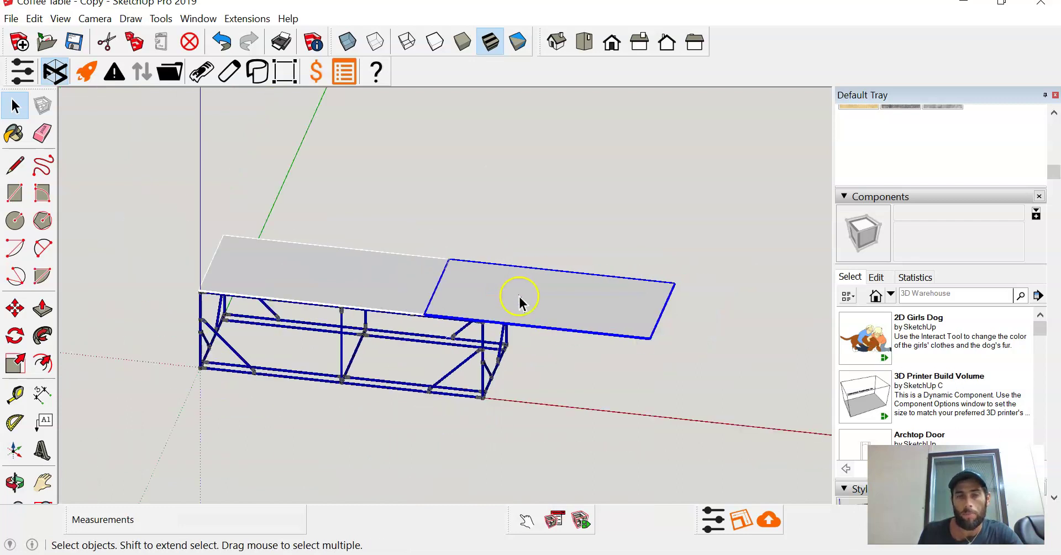
Shorten the unique panel by moving its far end back about 71 inches along the red axis to the frame's end
{"action": "scroll", "coordinate": [582, 308], "scroll_direction": "up", "scroll_amount": 4}
{"action": "double_click", "coordinate": [586, 304]}
{"action": "left_click_drag", "start_coordinate": [594, 194], "coordinate": [771, 379]}
{"action": "key", "text": "m"}
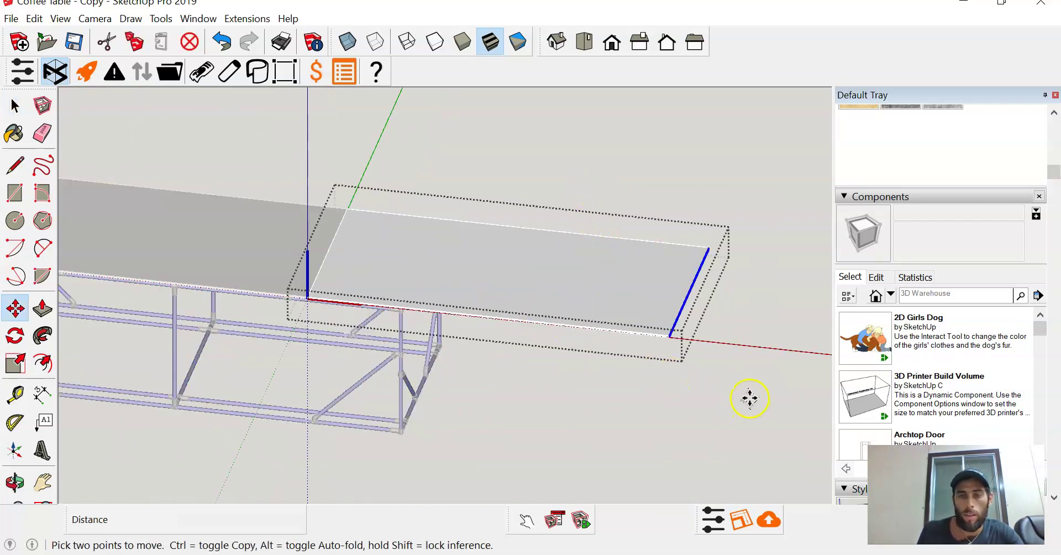
{"action": "left_click", "coordinate": [770, 401]}
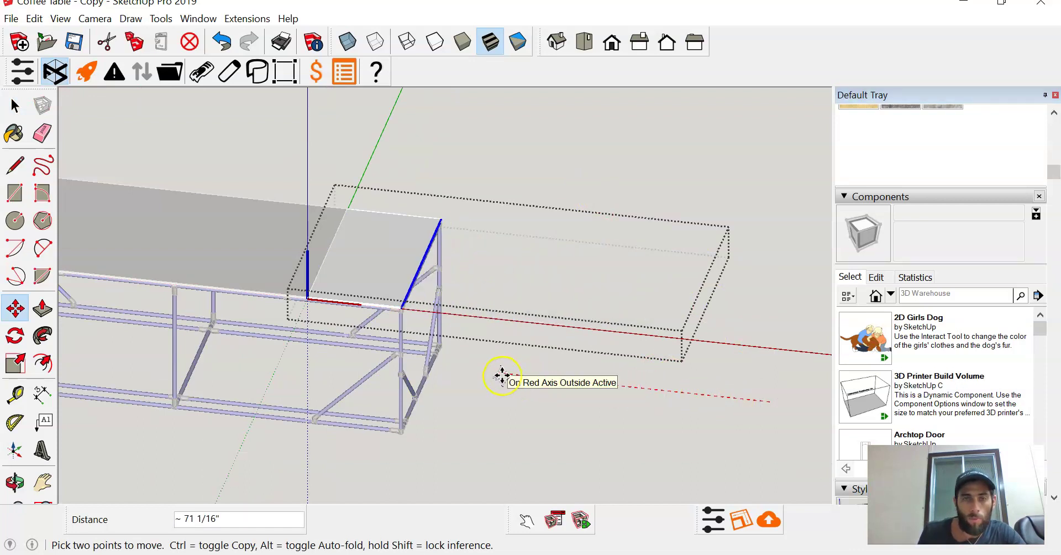
{"action": "scroll", "coordinate": [501, 376], "scroll_direction": "up", "scroll_amount": 5}
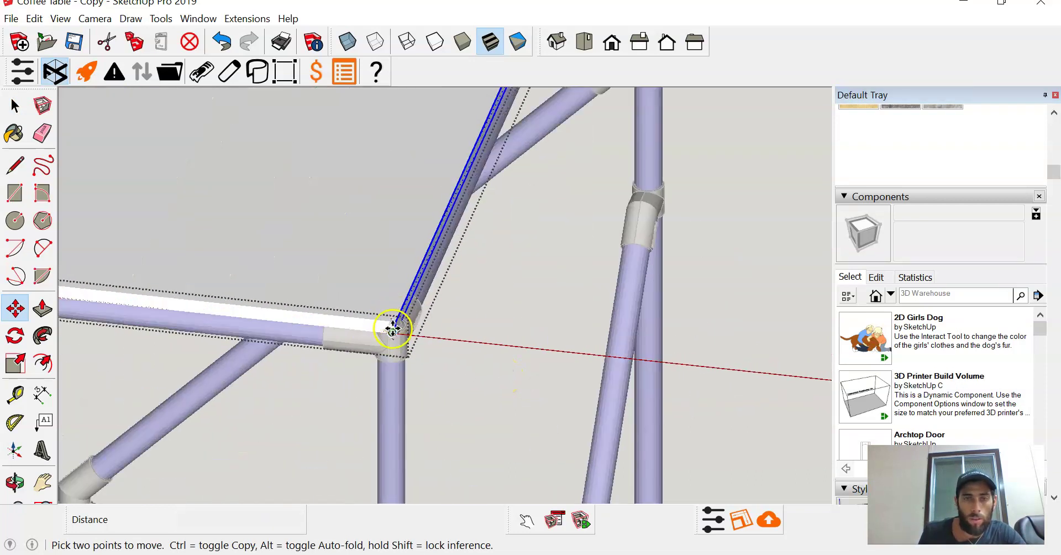
{"action": "scroll", "coordinate": [392, 326], "scroll_direction": "up", "scroll_amount": 5}
{"action": "left_click", "coordinate": [315, 303]}
Extend the shortened panel's far end 5/8 inch along the red axis and leave component editing
{"action": "scroll", "coordinate": [307, 304], "scroll_direction": "down", "scroll_amount": 5}
{"action": "left_click", "coordinate": [454, 295]}
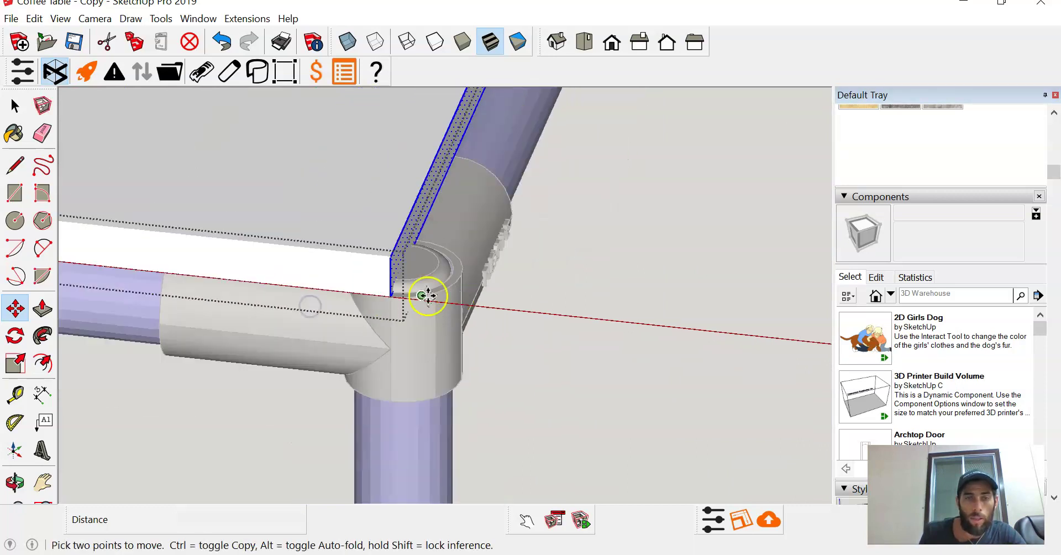
{"action": "scroll", "coordinate": [455, 294], "scroll_direction": "down", "scroll_amount": 4}
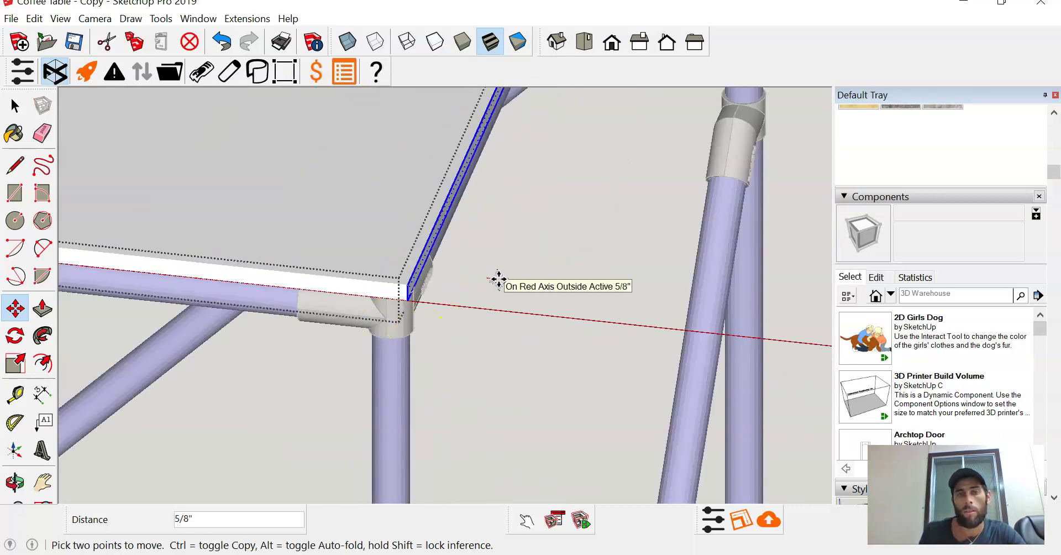
{"action": "left_click", "coordinate": [499, 281]}
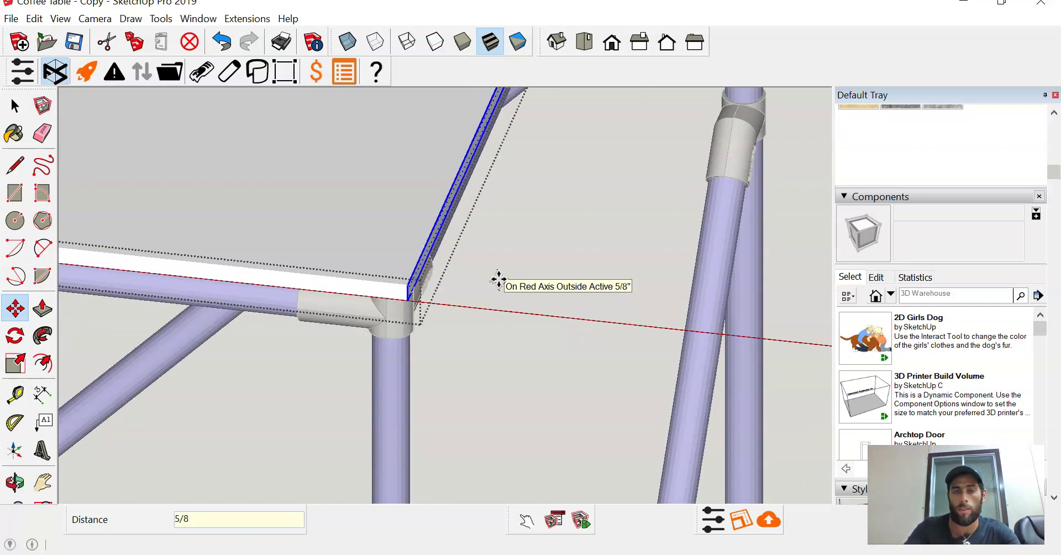
{"action": "key", "text": "space"}
{"action": "left_click", "coordinate": [635, 215]}
{"action": "scroll", "coordinate": [579, 215], "scroll_direction": "down", "scroll_amount": 3}
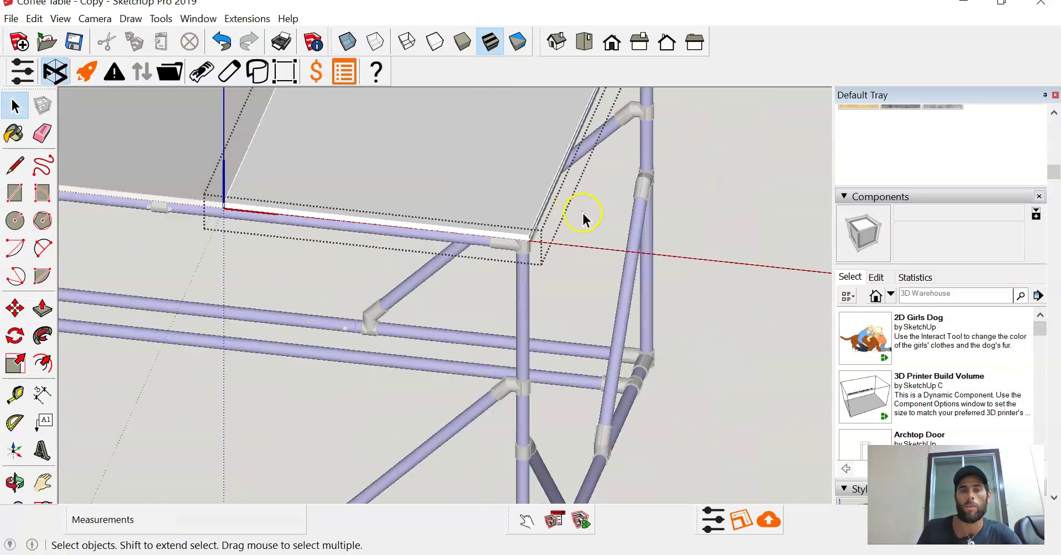
{"action": "scroll", "coordinate": [713, 182], "scroll_direction": "down", "scroll_amount": 6}
Export the table's bill of materials as a file named BOM in the desktop's New folder
{"action": "middle_click_drag", "start_coordinate": [470, 345], "coordinate": [514, 198]}
{"action": "key", "text": "space"}
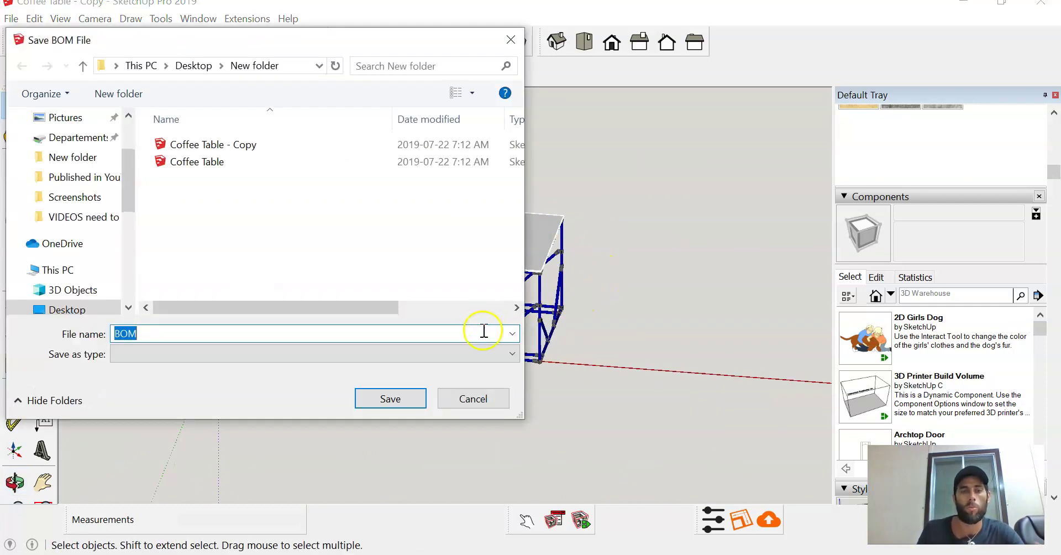
{"action": "left_click", "coordinate": [407, 400]}
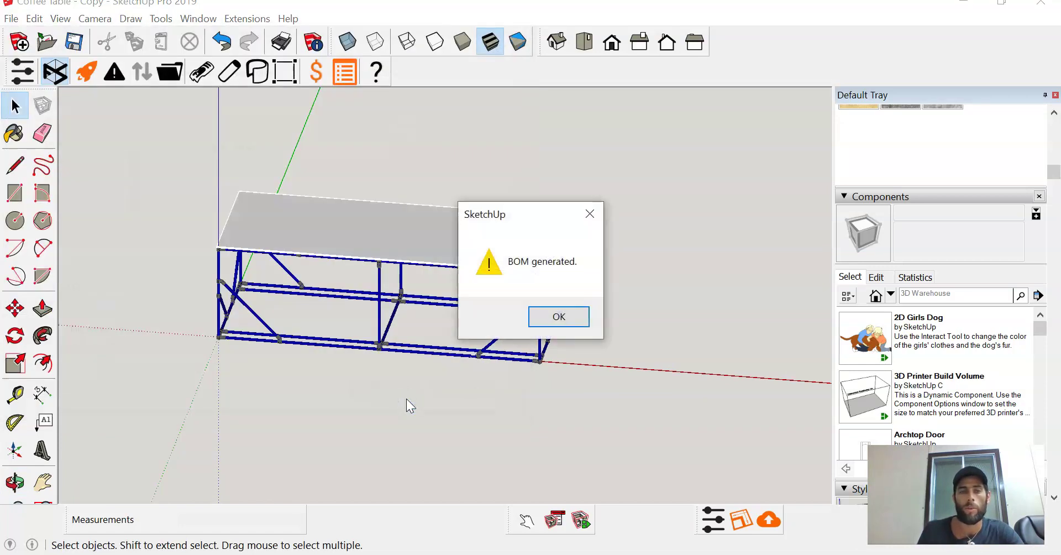
{"action": "left_click", "coordinate": [555, 325]}
Stretch the original long panel's far end along the red axis over the short panel, almost to the frame's end, and leave component editing
{"action": "middle_click_drag", "start_coordinate": [645, 301], "coordinate": [522, 278]}
{"action": "scroll", "coordinate": [522, 278], "scroll_direction": "up", "scroll_amount": 3}
{"action": "scroll", "coordinate": [403, 230], "scroll_direction": "down", "scroll_amount": 3}
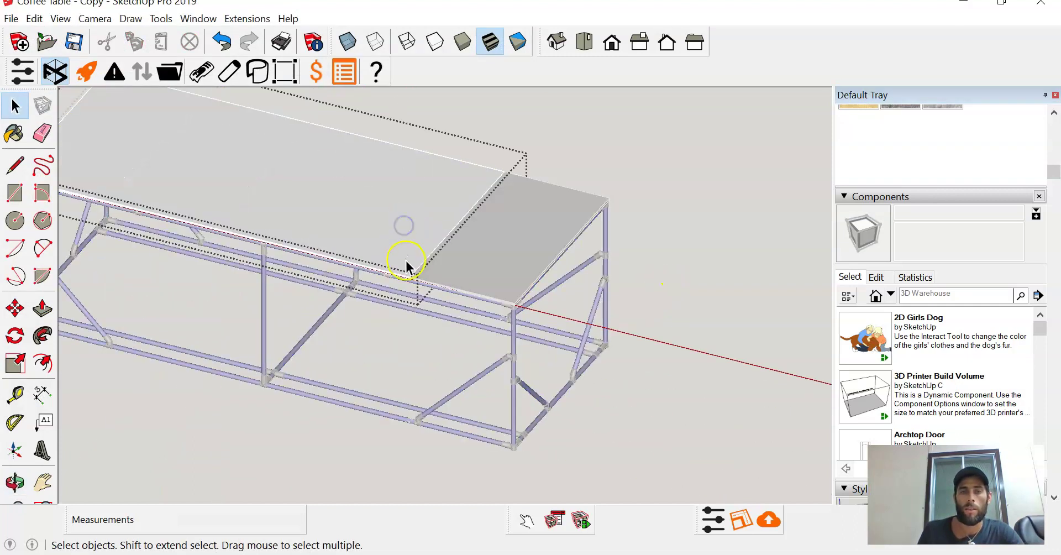
{"action": "left_click", "coordinate": [406, 230]}
{"action": "middle_click_drag", "start_coordinate": [408, 231], "coordinate": [485, 300]}
{"action": "left_click_drag", "start_coordinate": [404, 131], "coordinate": [525, 318]}
{"action": "key", "text": "m"}
{"action": "left_click", "coordinate": [629, 301]}
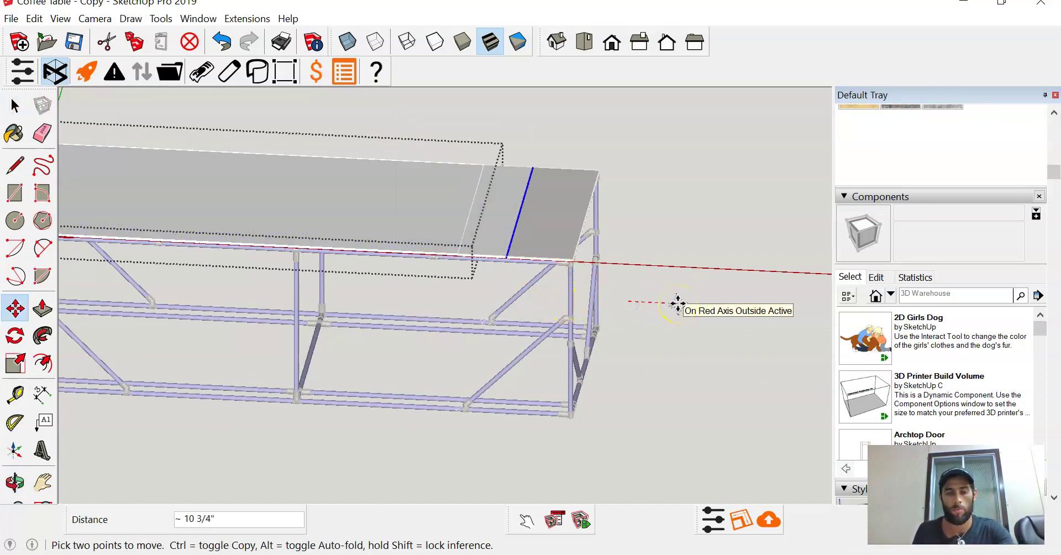
{"action": "key", "text": "Return"}
{"action": "key", "text": "space"}
{"action": "left_click", "coordinate": [708, 289]}
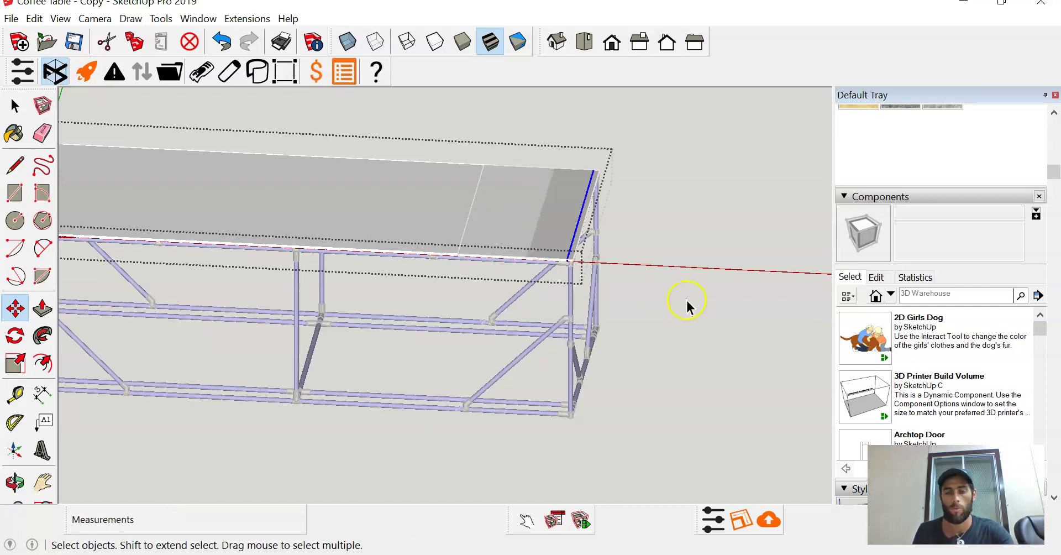
{"action": "left_click", "coordinate": [629, 158]}
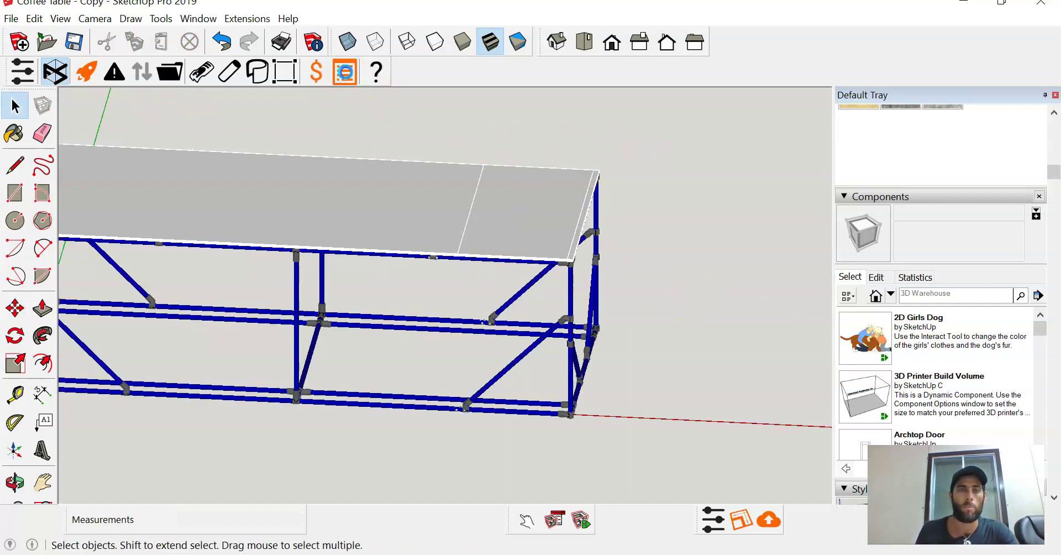
Try to export the bill of materials again with the overlong decking panel in place
{"action": "left_click", "coordinate": [578, 258]}
{"action": "left_click", "coordinate": [414, 398]}
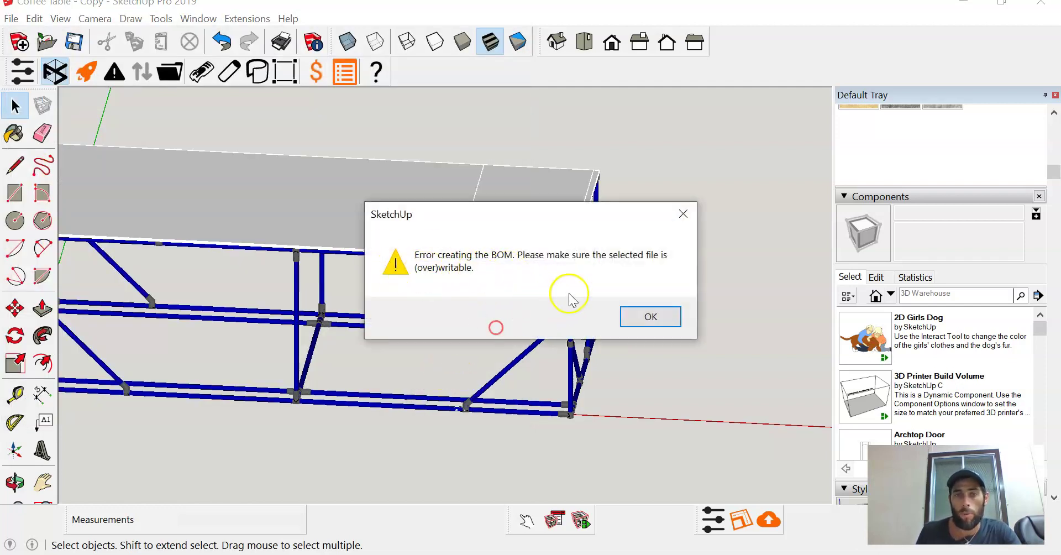
{"action": "left_click", "coordinate": [651, 317]}
Undo the stretching of the original long panel's far end and leave component editing
{"action": "middle_click_drag", "start_coordinate": [684, 261], "coordinate": [661, 309]}
{"action": "scroll", "coordinate": [657, 330], "scroll_direction": "up", "scroll_amount": 5}
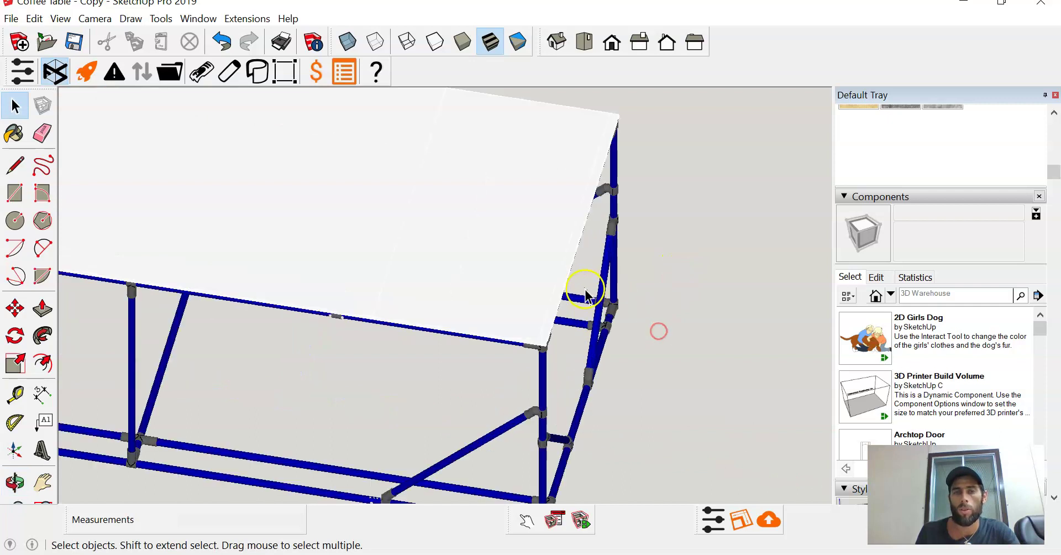
{"action": "scroll", "coordinate": [522, 255], "scroll_direction": "down", "scroll_amount": 3}
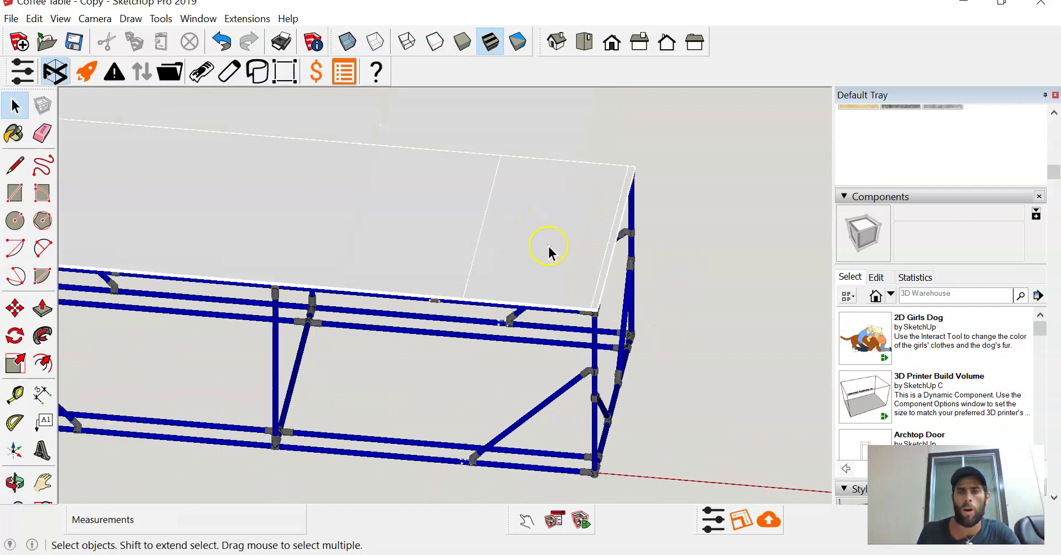
{"action": "left_click", "coordinate": [549, 247]}
{"action": "left_click", "coordinate": [755, 227]}
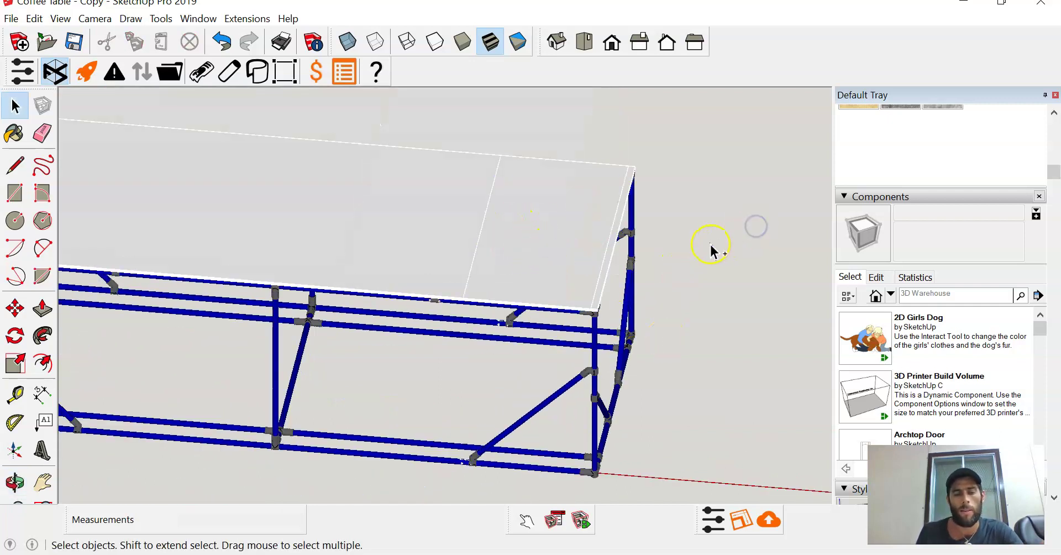
{"action": "key", "text": "ctrl+z"}
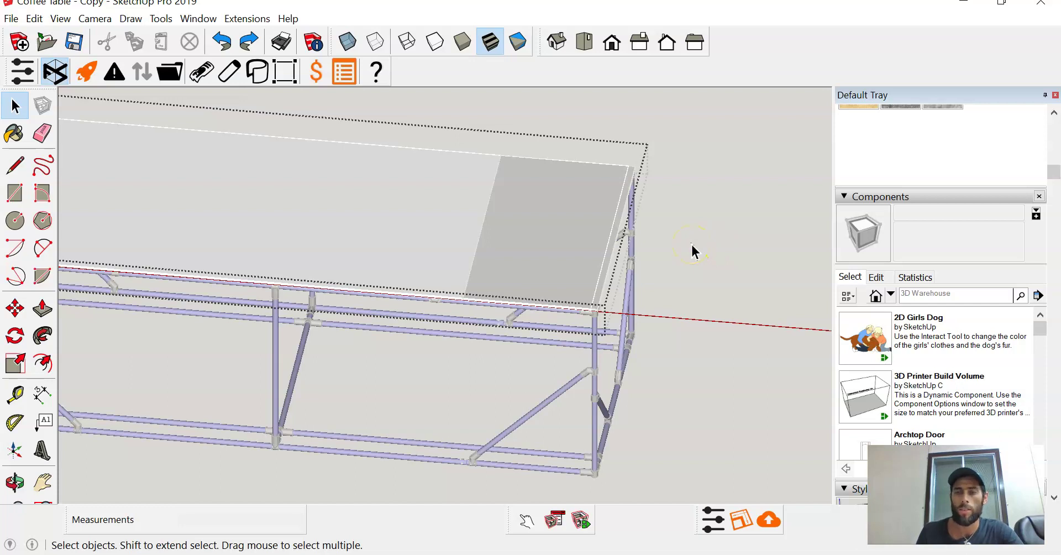
{"action": "key", "text": "ctrl+z"}
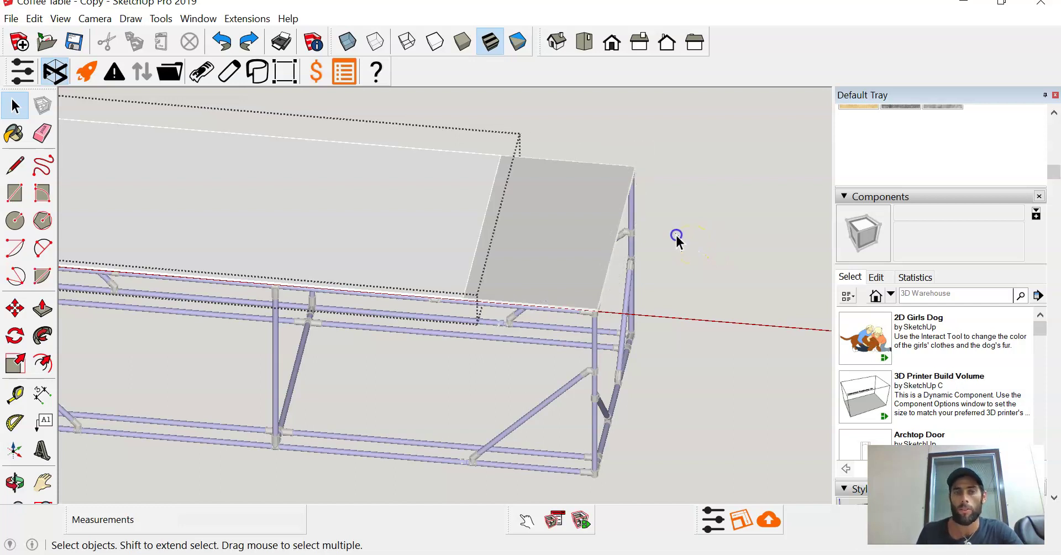
{"action": "left_click", "coordinate": [671, 237]}
Copy the cross pipe with its fittings nearest the decking panel joint along the frame to just beyond the joint, under the short panel
{"action": "scroll", "coordinate": [670, 237], "scroll_direction": "down", "scroll_amount": 5}
{"action": "middle_click_drag", "start_coordinate": [670, 237], "coordinate": [652, 176]}
{"action": "left_click", "coordinate": [611, 42]}
{"action": "scroll", "coordinate": [509, 248], "scroll_direction": "up", "scroll_amount": 8}
{"action": "middle_click_drag", "start_coordinate": [523, 270], "coordinate": [296, 265]}
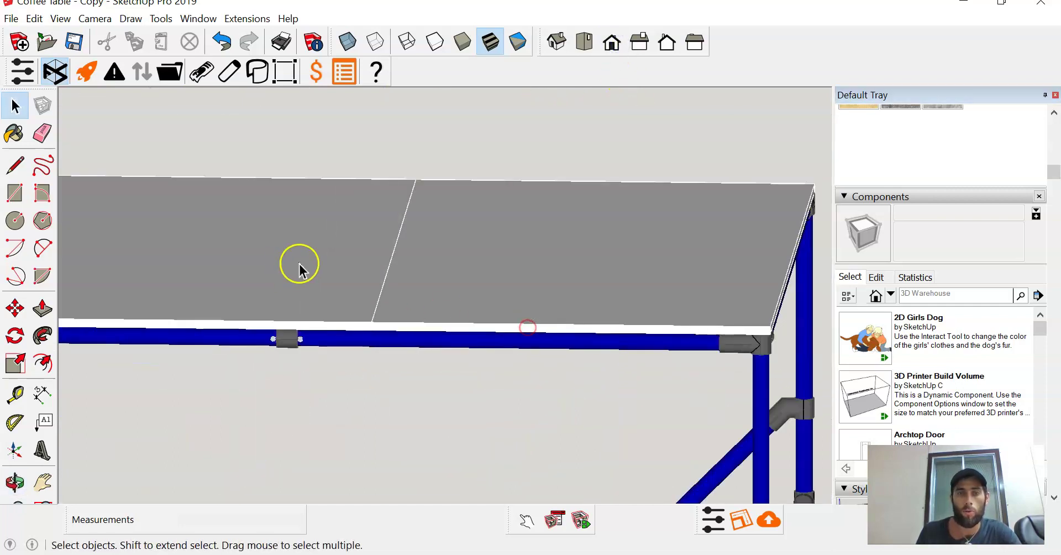
{"action": "scroll", "coordinate": [412, 246], "scroll_direction": "up", "scroll_amount": 2}
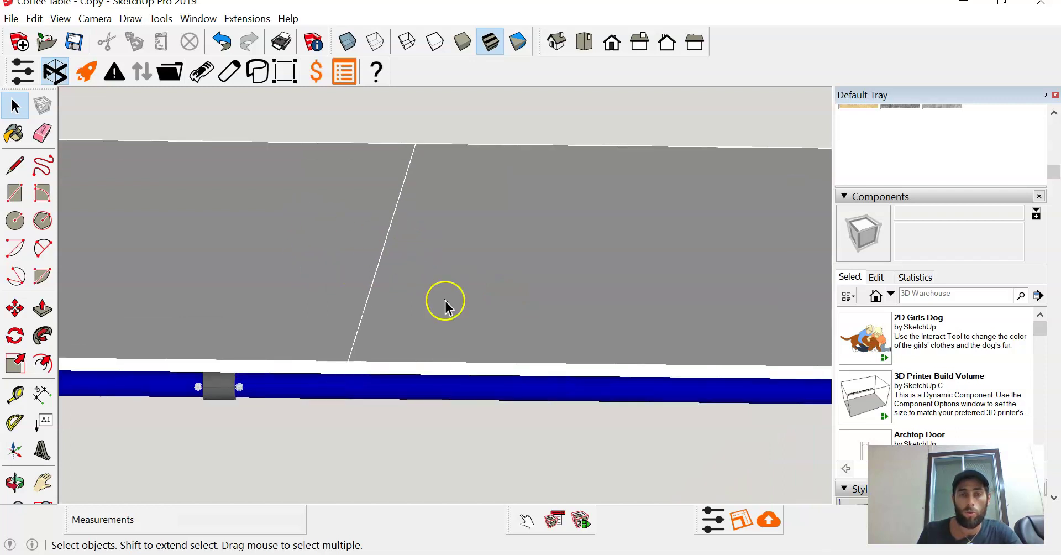
{"action": "left_click", "coordinate": [611, 46]}
{"action": "scroll", "coordinate": [334, 313], "scroll_direction": "up", "scroll_amount": 2}
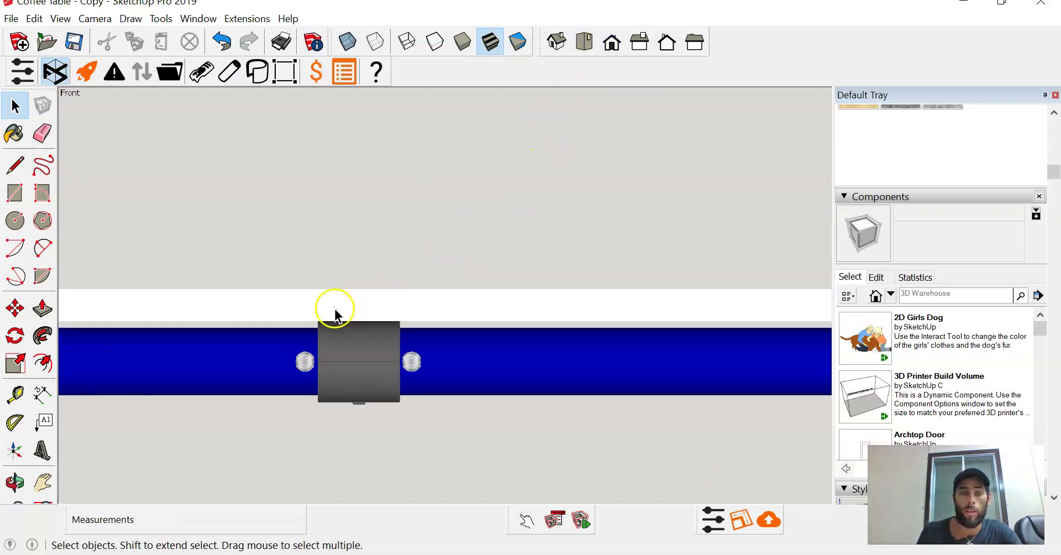
{"action": "left_click_drag", "start_coordinate": [353, 399], "coordinate": [436, 439]}
{"action": "key", "text": "m"}
{"action": "scroll", "coordinate": [357, 330], "scroll_direction": "down", "scroll_amount": 2}
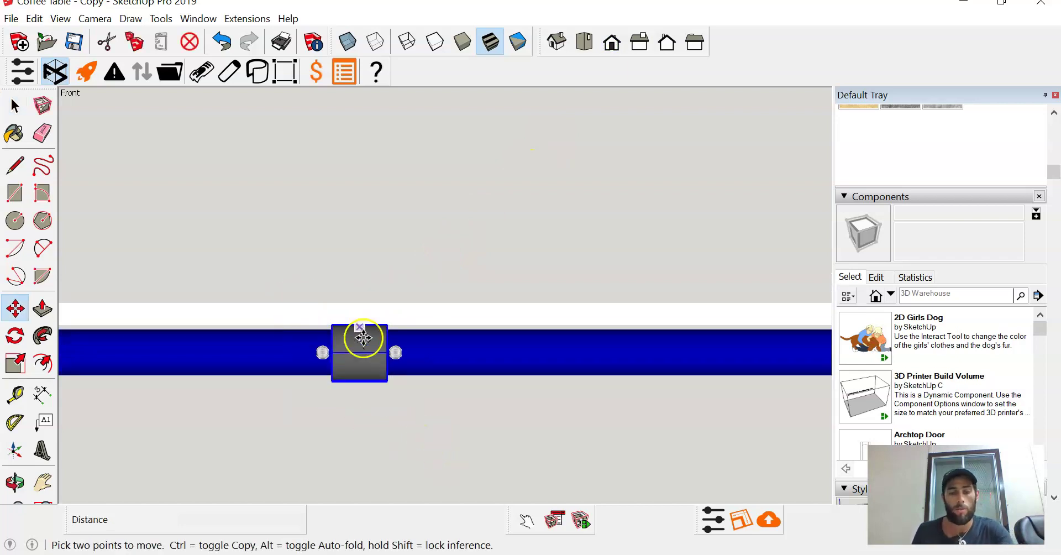
{"action": "scroll", "coordinate": [445, 386], "scroll_direction": "down", "scroll_amount": 2}
{"action": "key", "text": "ctrl"}
{"action": "left_click", "coordinate": [409, 385]}
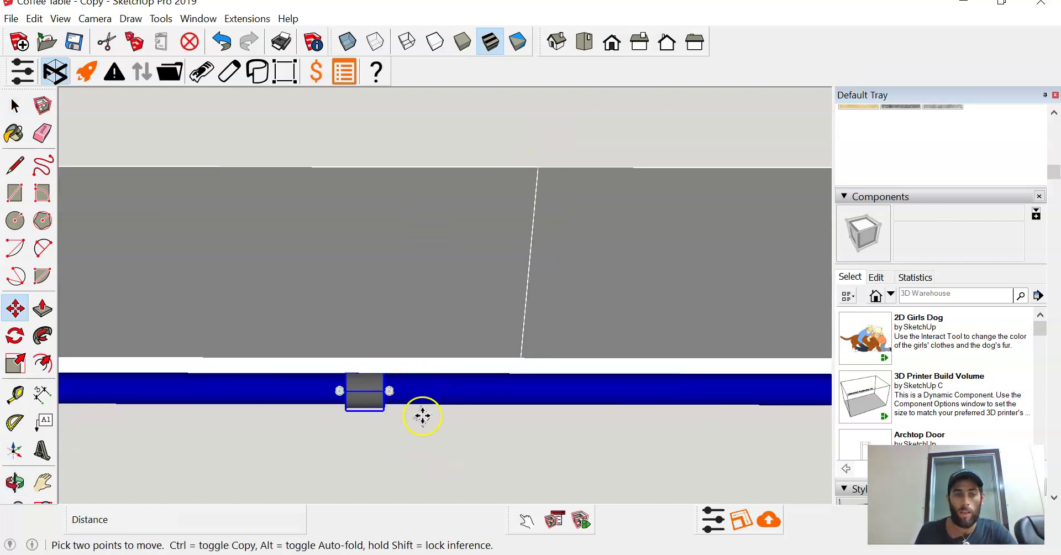
{"action": "left_click", "coordinate": [594, 442]}
Make another copy of the cross pipe and its fittings on the long panel's side of the joint and leave the Move tool
{"action": "key", "text": "ctrl"}
{"action": "left_click", "coordinate": [590, 448]}
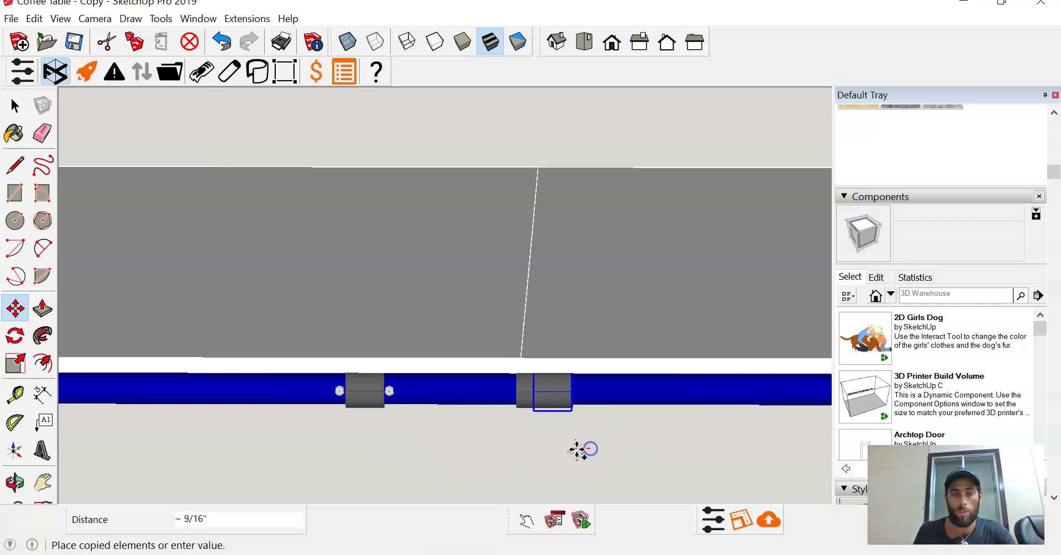
{"action": "left_click", "coordinate": [519, 447]}
{"action": "key", "text": "space"}
Examine the copied cross pipes on both sides of the panel joint from below and from the front, and review the whole table
{"action": "middle_click_drag", "start_coordinate": [523, 448], "coordinate": [533, 384]}
{"action": "middle_click_drag", "start_coordinate": [548, 323], "coordinate": [583, 337]}
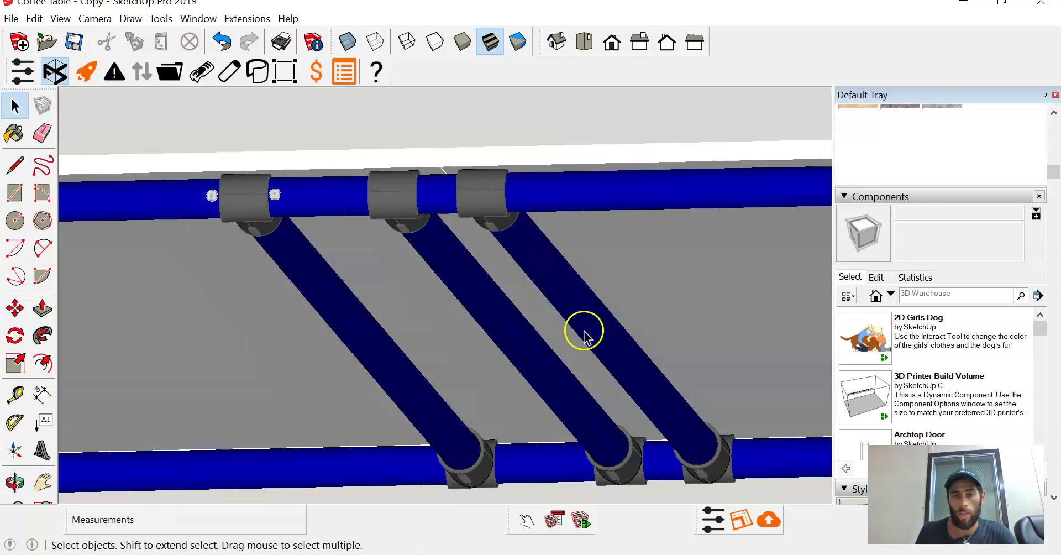
{"action": "middle_click_drag", "start_coordinate": [506, 267], "coordinate": [542, 303]}
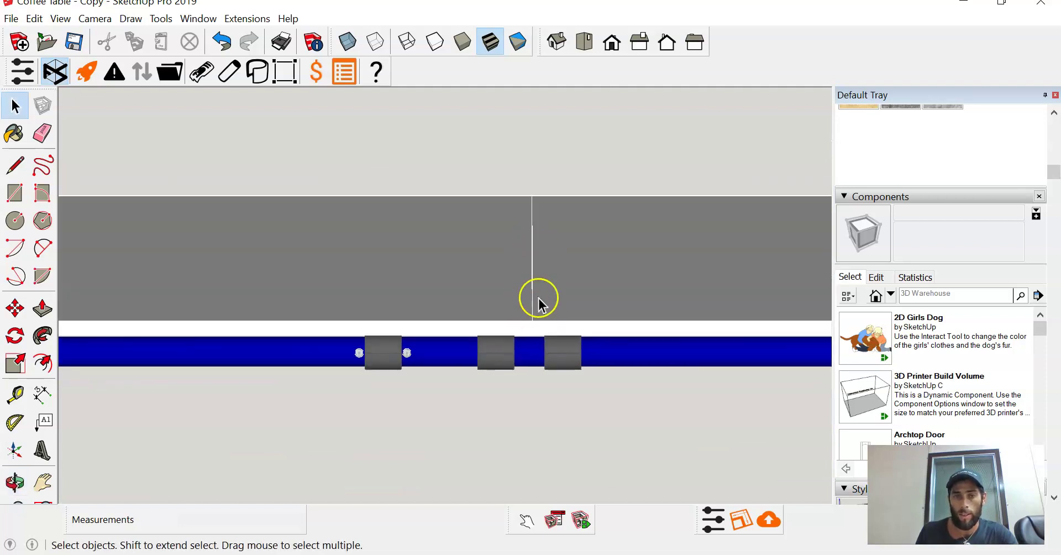
{"action": "scroll", "coordinate": [537, 298], "scroll_direction": "down", "scroll_amount": 2}
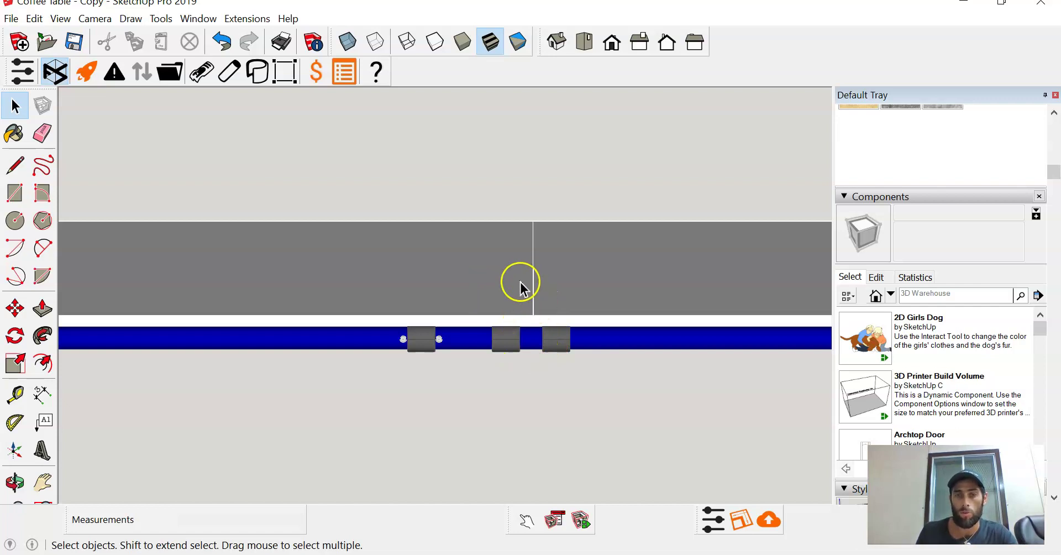
{"action": "scroll", "coordinate": [570, 330], "scroll_direction": "down", "scroll_amount": 2}
{"action": "middle_click_drag", "start_coordinate": [570, 330], "coordinate": [524, 358]}
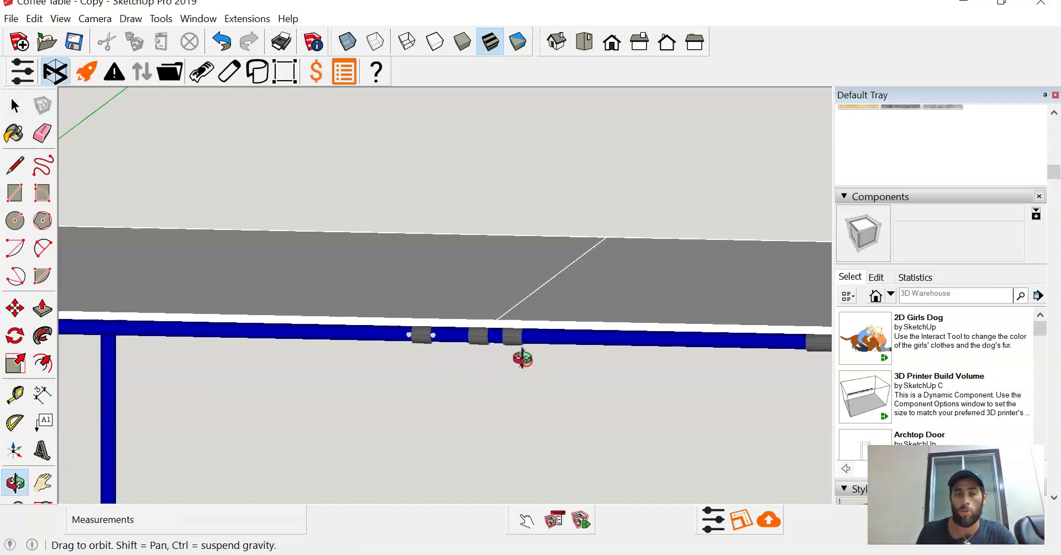
{"action": "scroll", "coordinate": [572, 251], "scroll_direction": "down", "scroll_amount": 5}
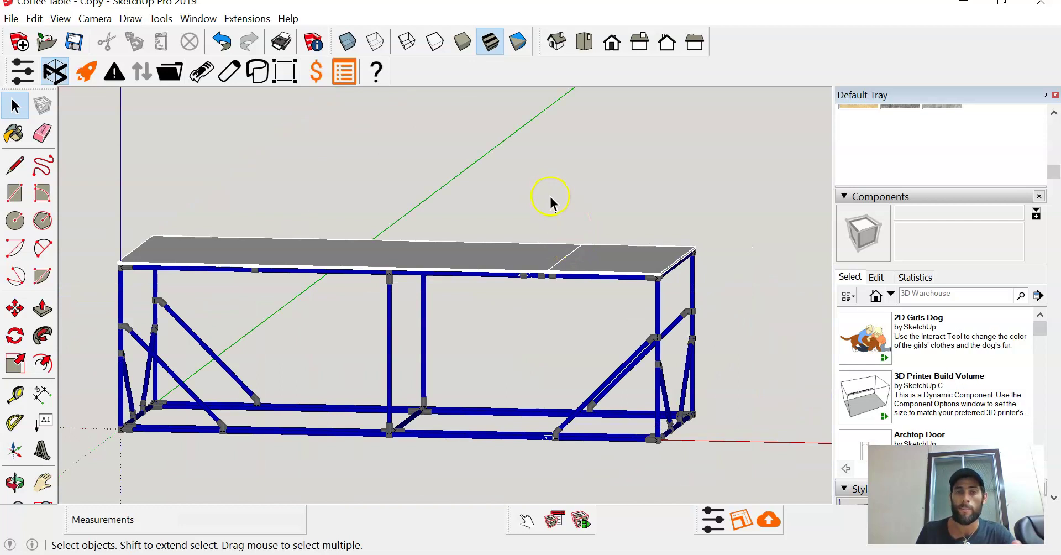
{"action": "middle_click_drag", "start_coordinate": [550, 200], "coordinate": [571, 276]}
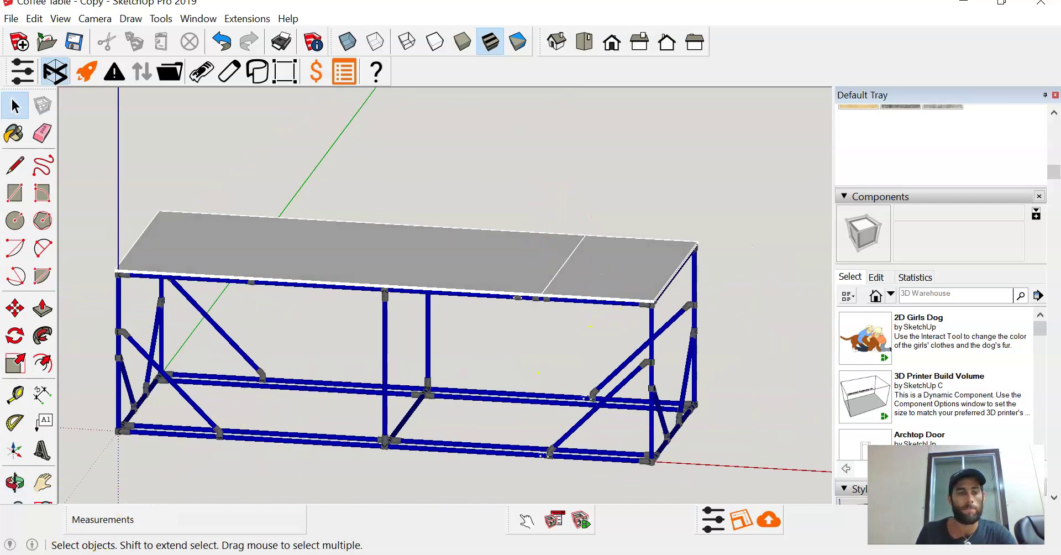